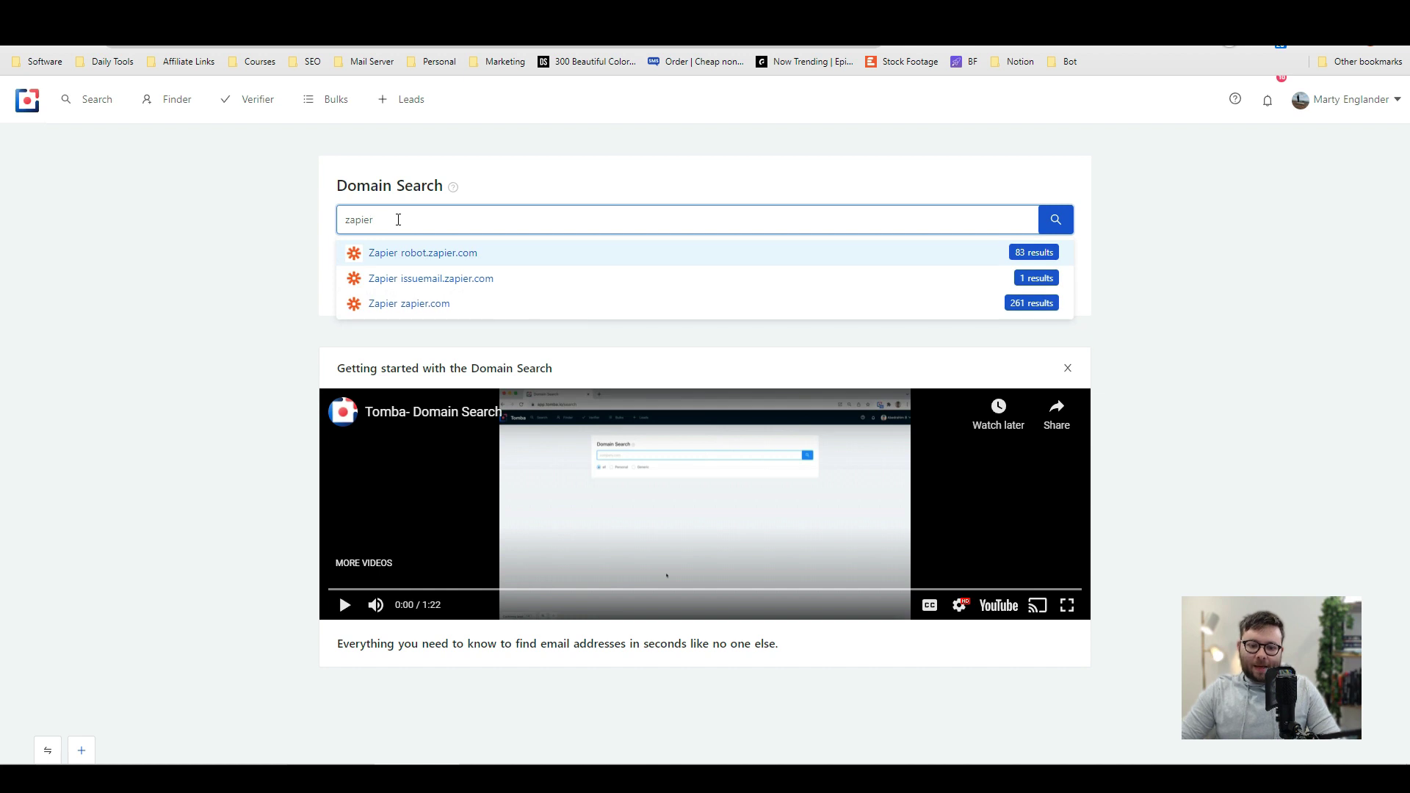
Step: Set the domain search to zapier.com, choosing the Zapier suggestion after typing 'zapier'
{"action": "type", "text": ".com"}
{"action": "key", "text": "Return"}
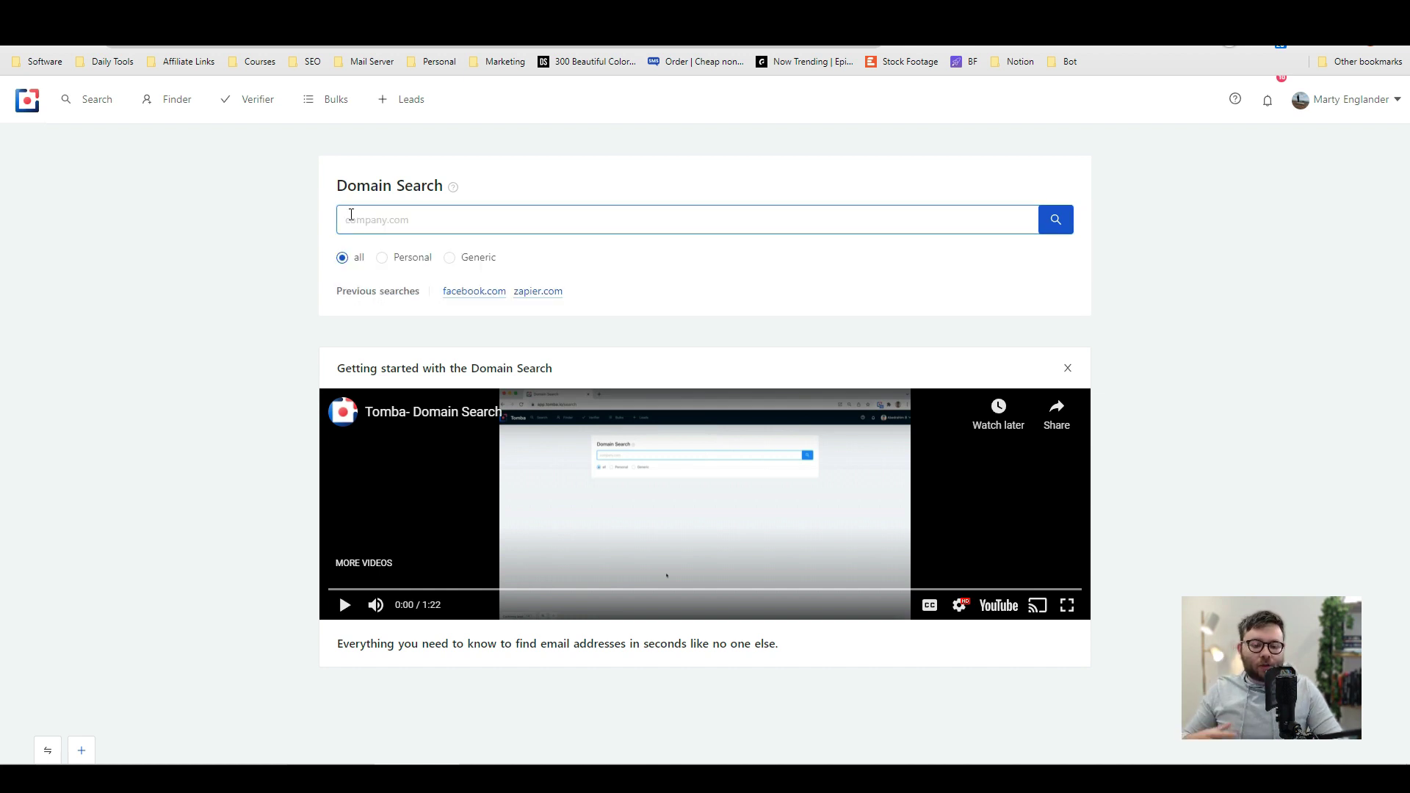
{"action": "left_click", "coordinate": [351, 214]}
{"action": "type", "text": "zapier"}
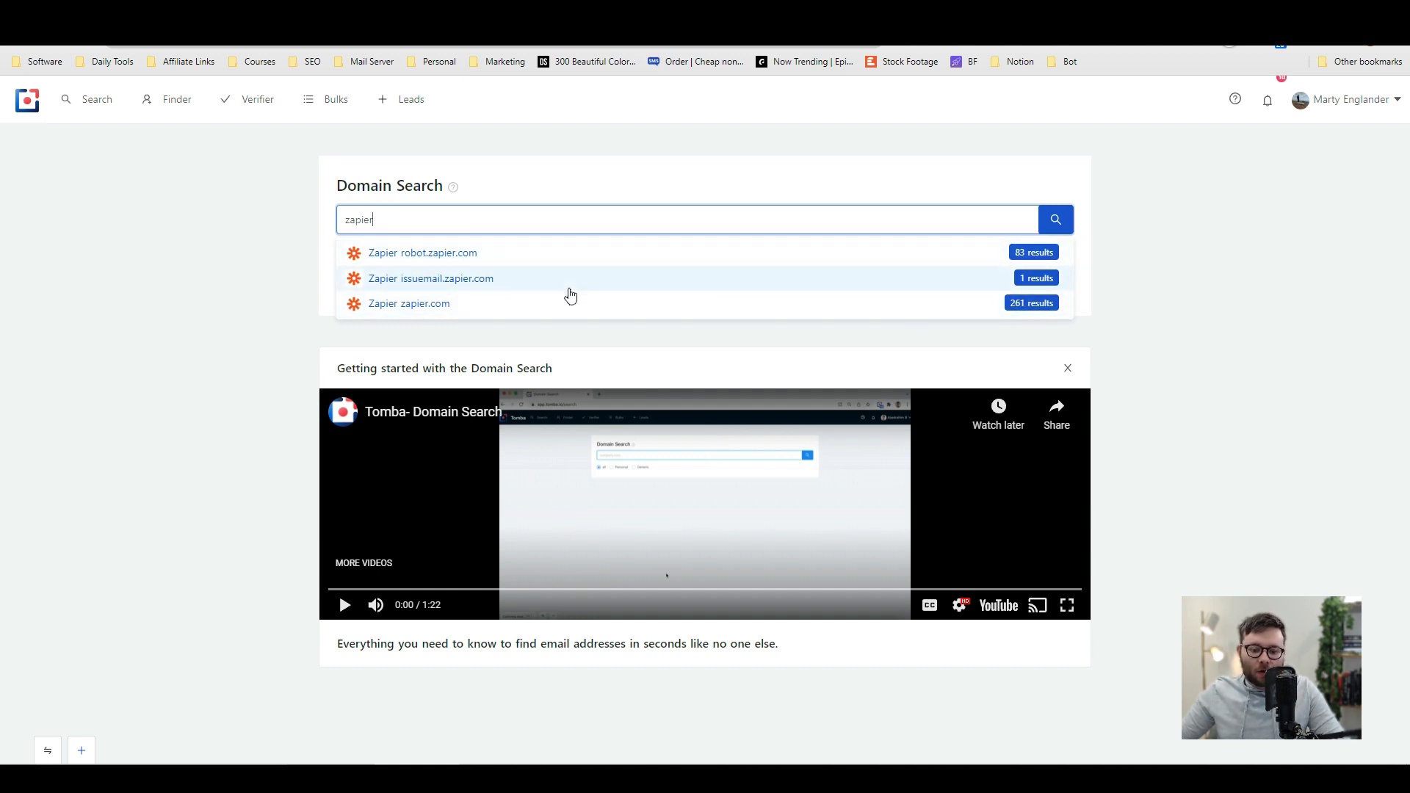
{"action": "left_click", "coordinate": [1000, 312]}
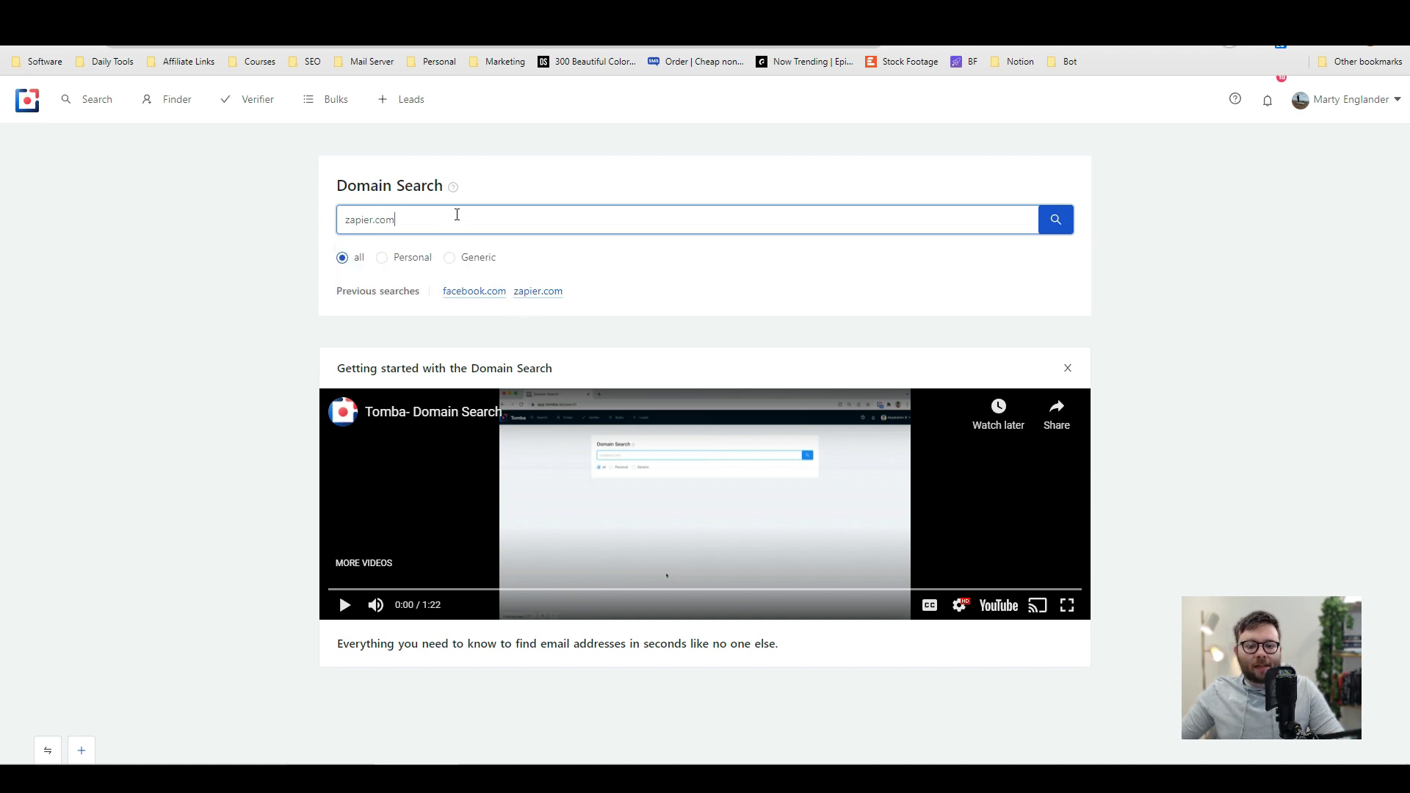
Step: Expand the email sources for the first two zapier.com contacts and reveal the product engineer's phone number
{"action": "scroll", "coordinate": [287, 323], "scroll_direction": "down", "scroll_amount": 1}
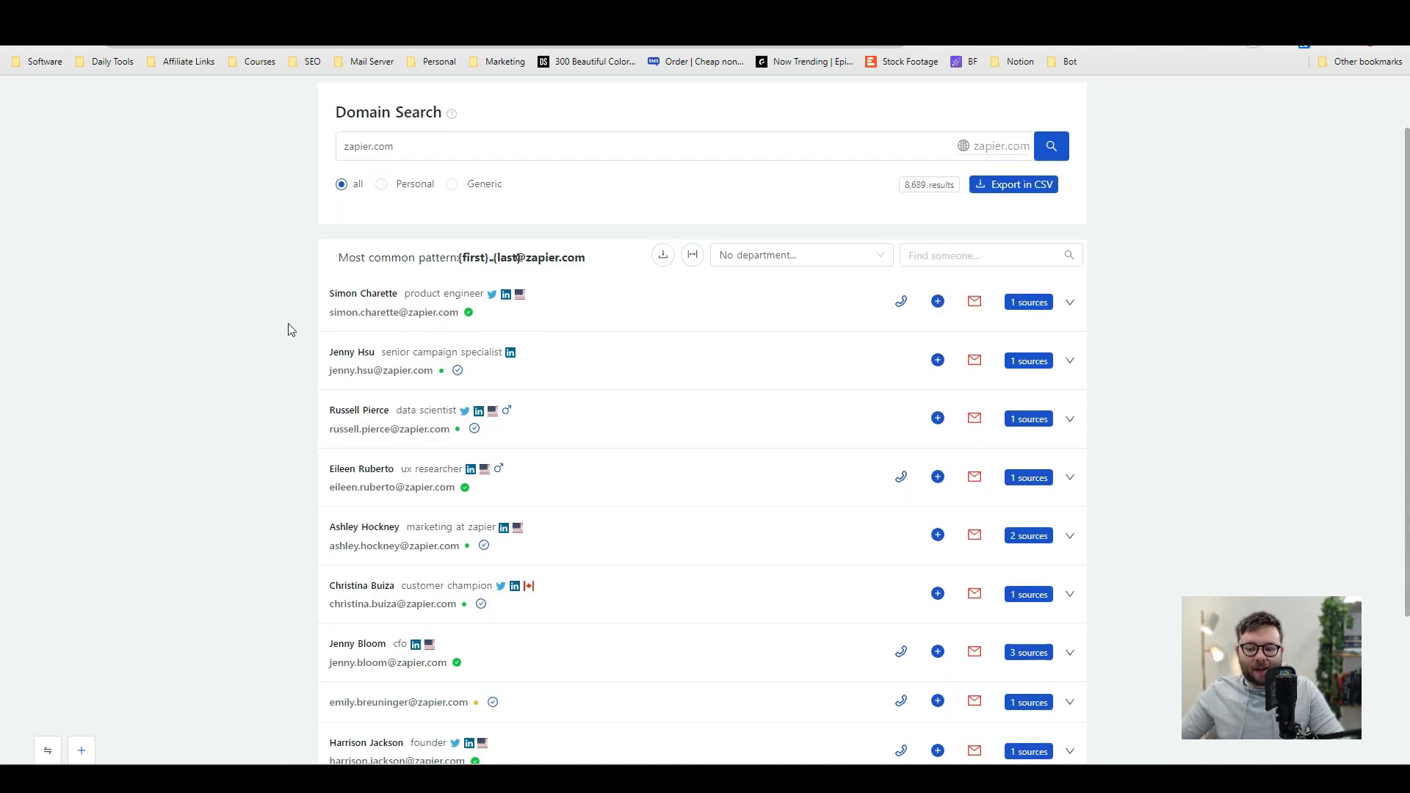
{"action": "left_click", "coordinate": [725, 307]}
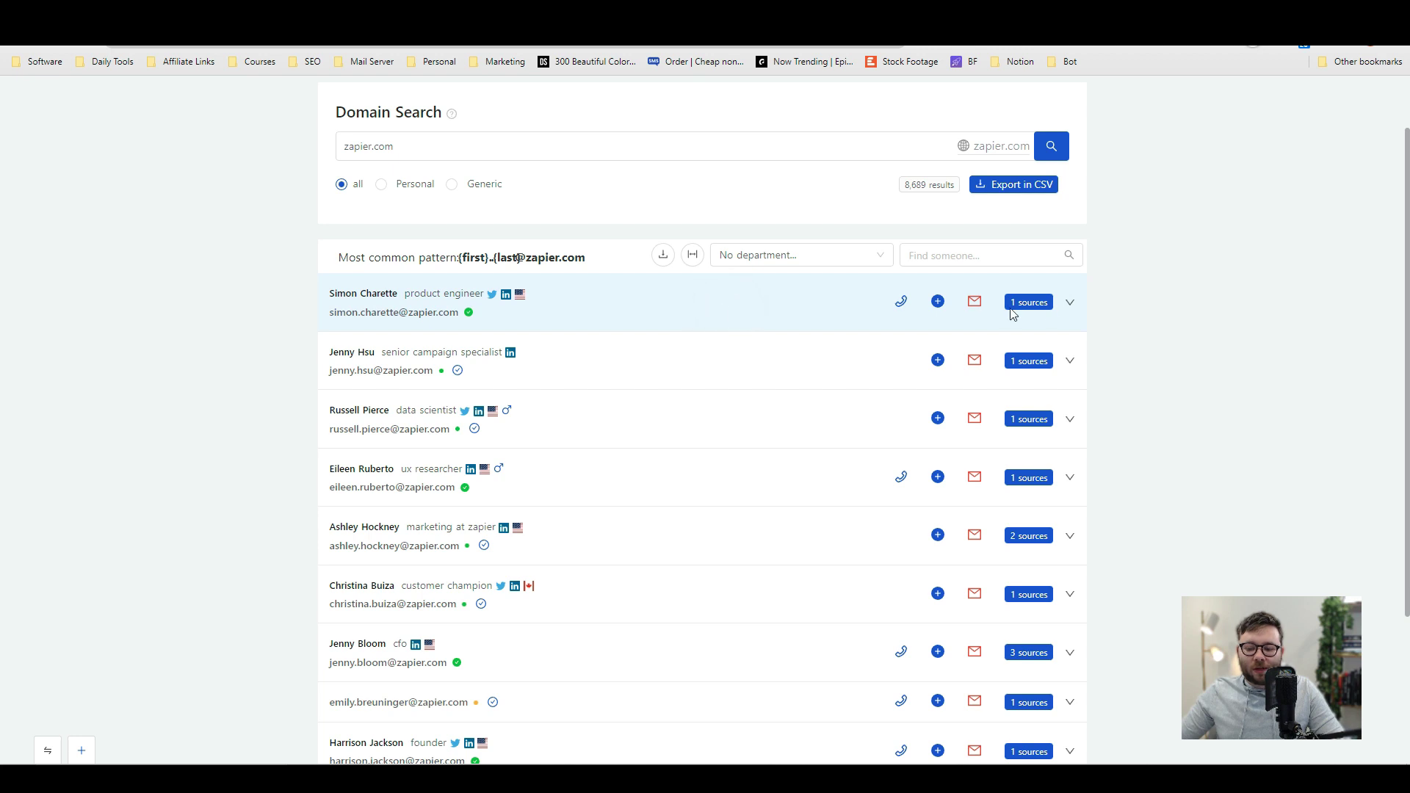
{"action": "left_click", "coordinate": [1070, 305]}
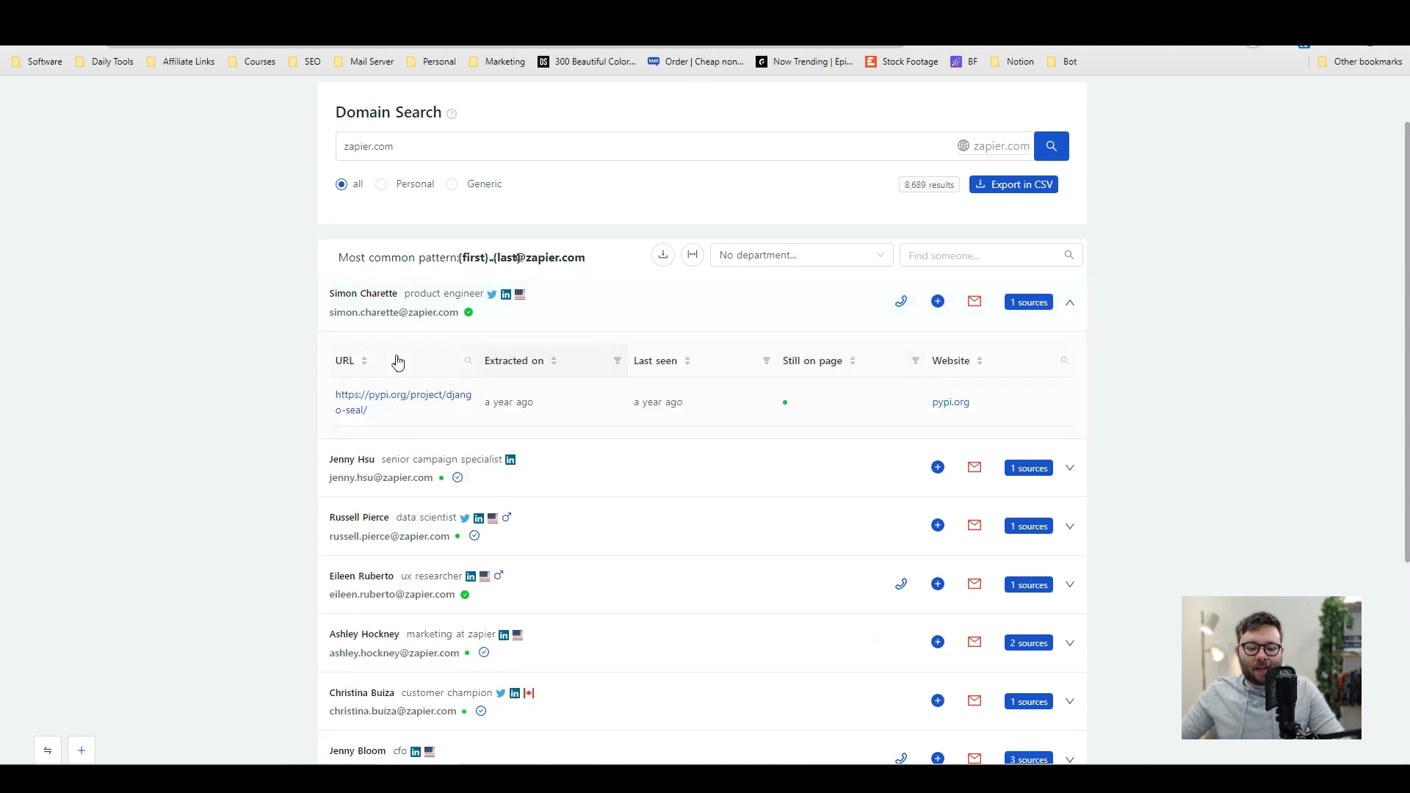
{"action": "left_click", "coordinate": [1070, 471]}
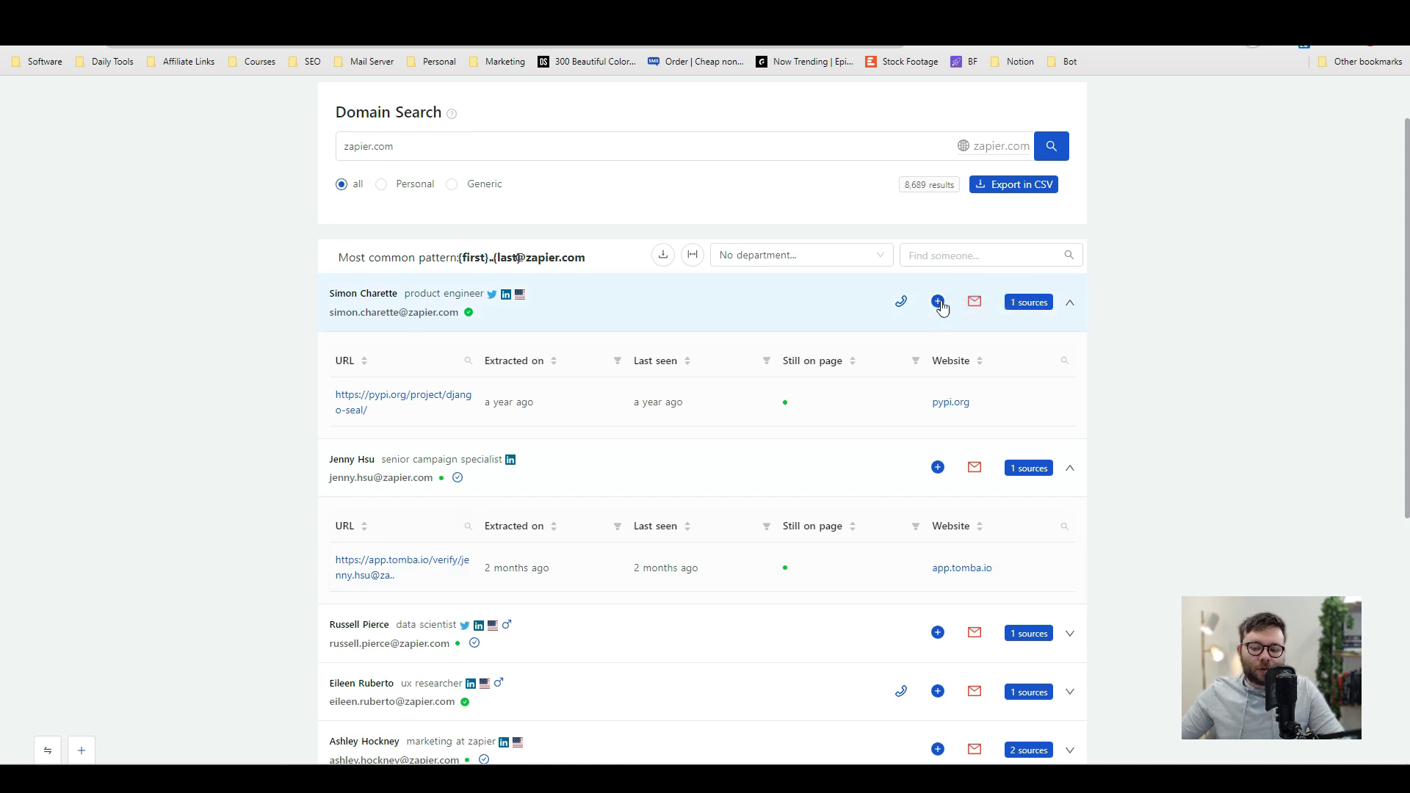
{"action": "left_click", "coordinate": [903, 304]}
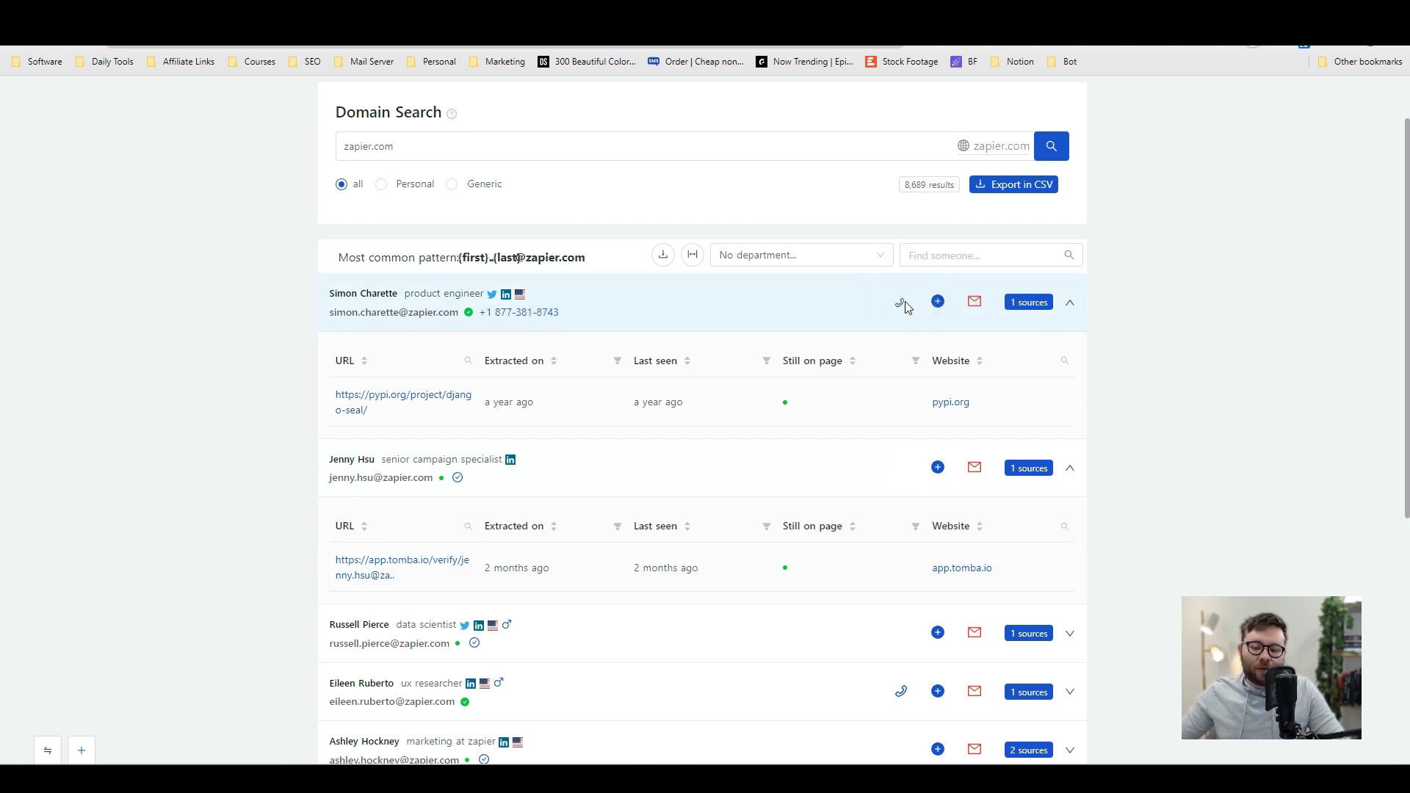
Step: Save the product engineer and the data scientist as leads
{"action": "left_click", "coordinate": [939, 303]}
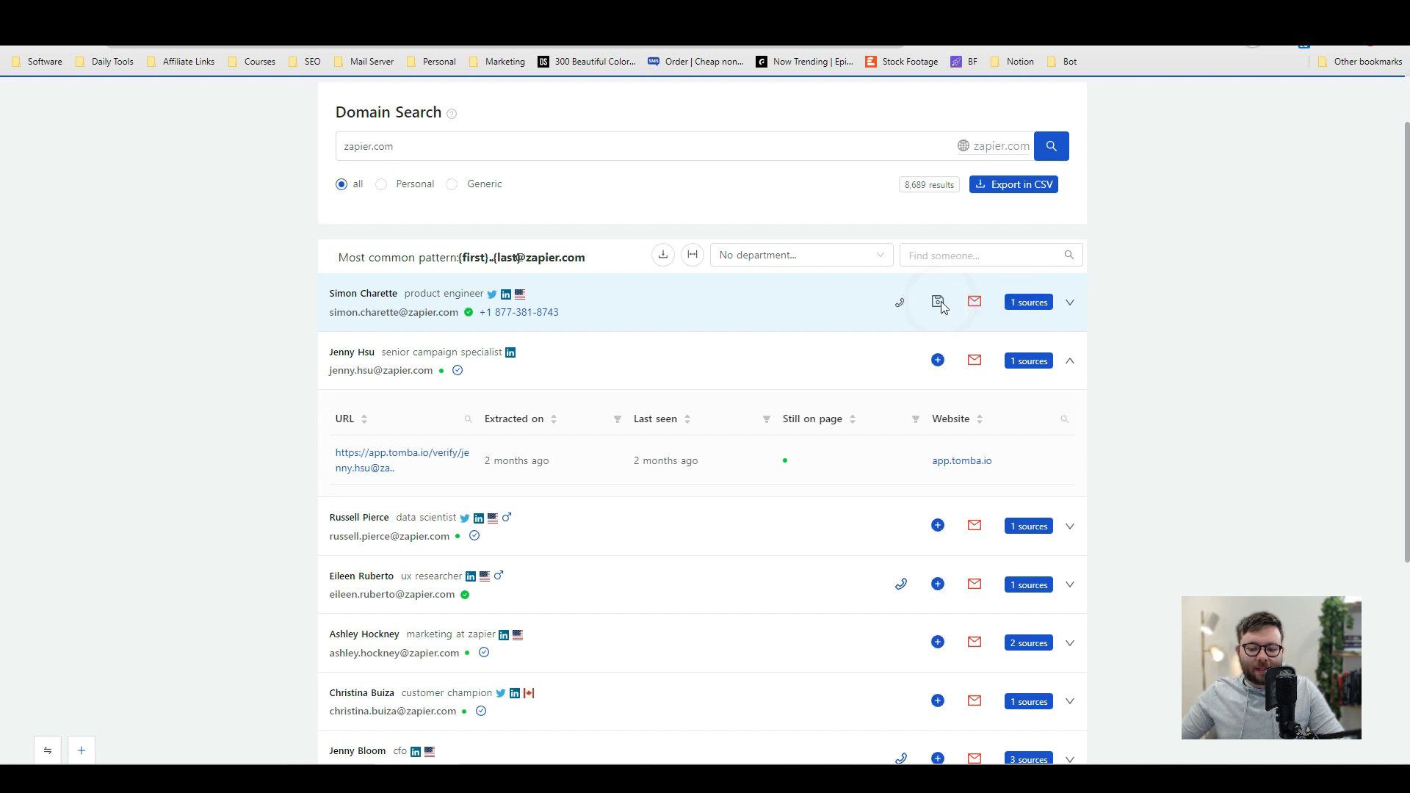
{"action": "left_click", "coordinate": [938, 526]}
{"action": "scroll", "coordinate": [705, 397], "scroll_direction": "up", "scroll_amount": 1}
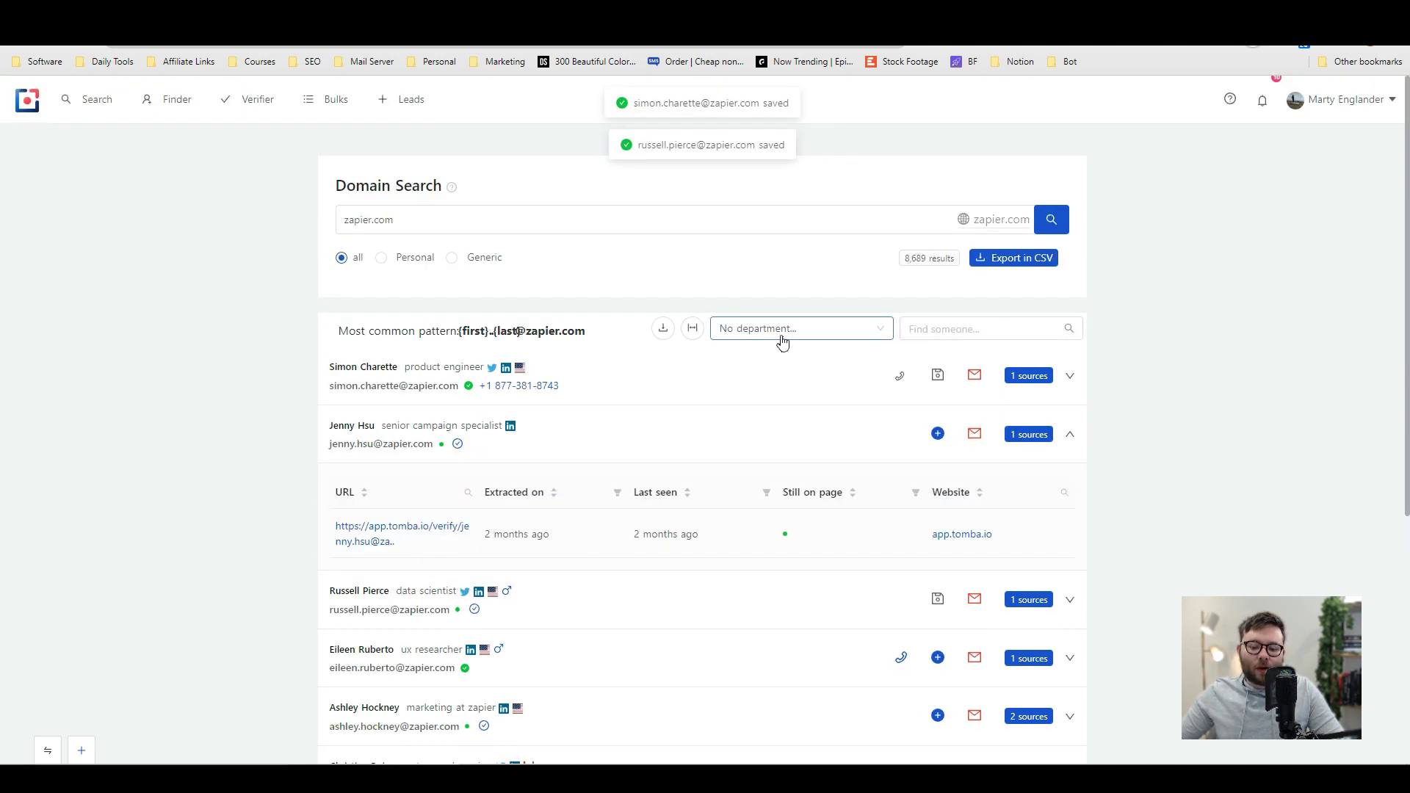
{"action": "left_click", "coordinate": [780, 332]}
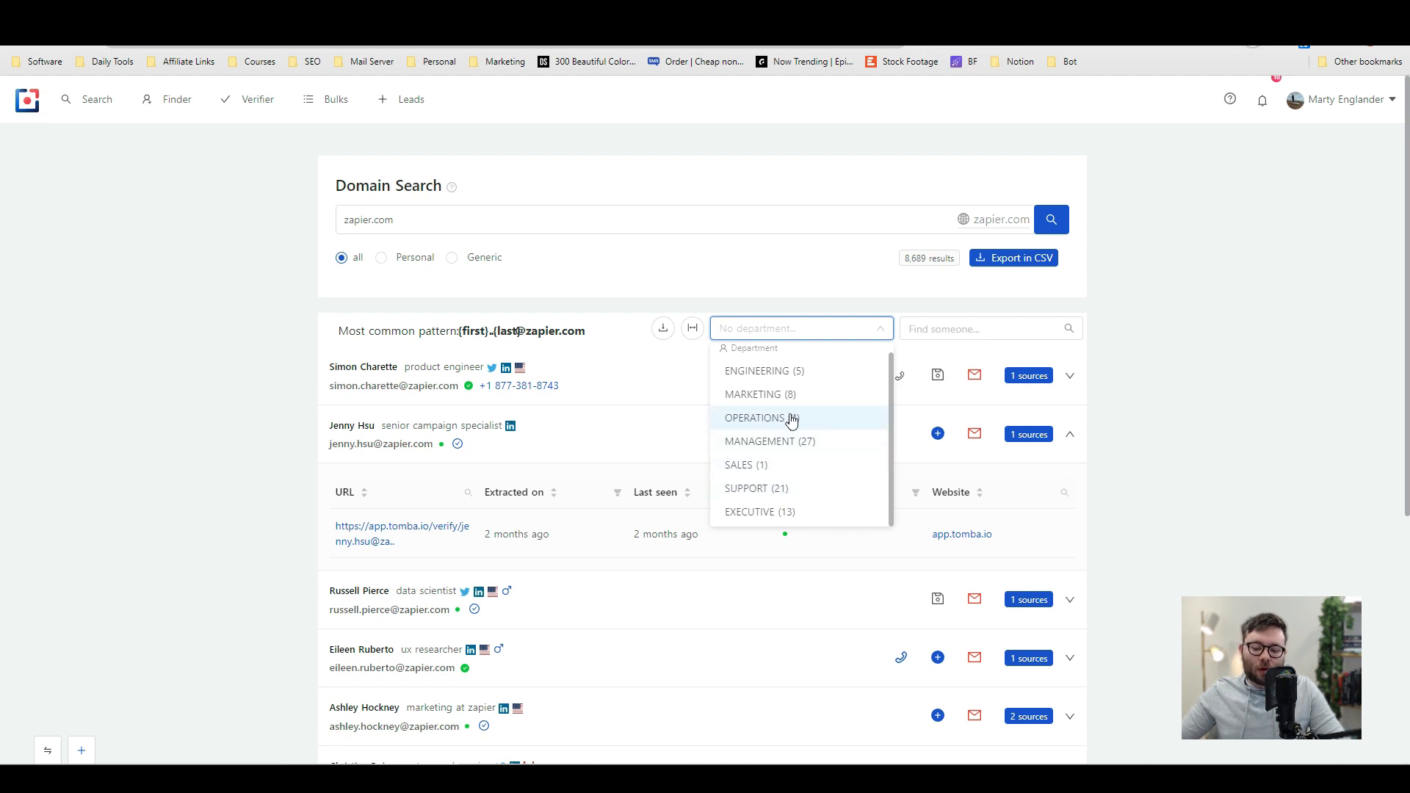
Step: Filter the zapier.com results to the SUPPORT department's 21 contacts
{"action": "scroll", "coordinate": [823, 461], "scroll_direction": "down", "scroll_amount": 1}
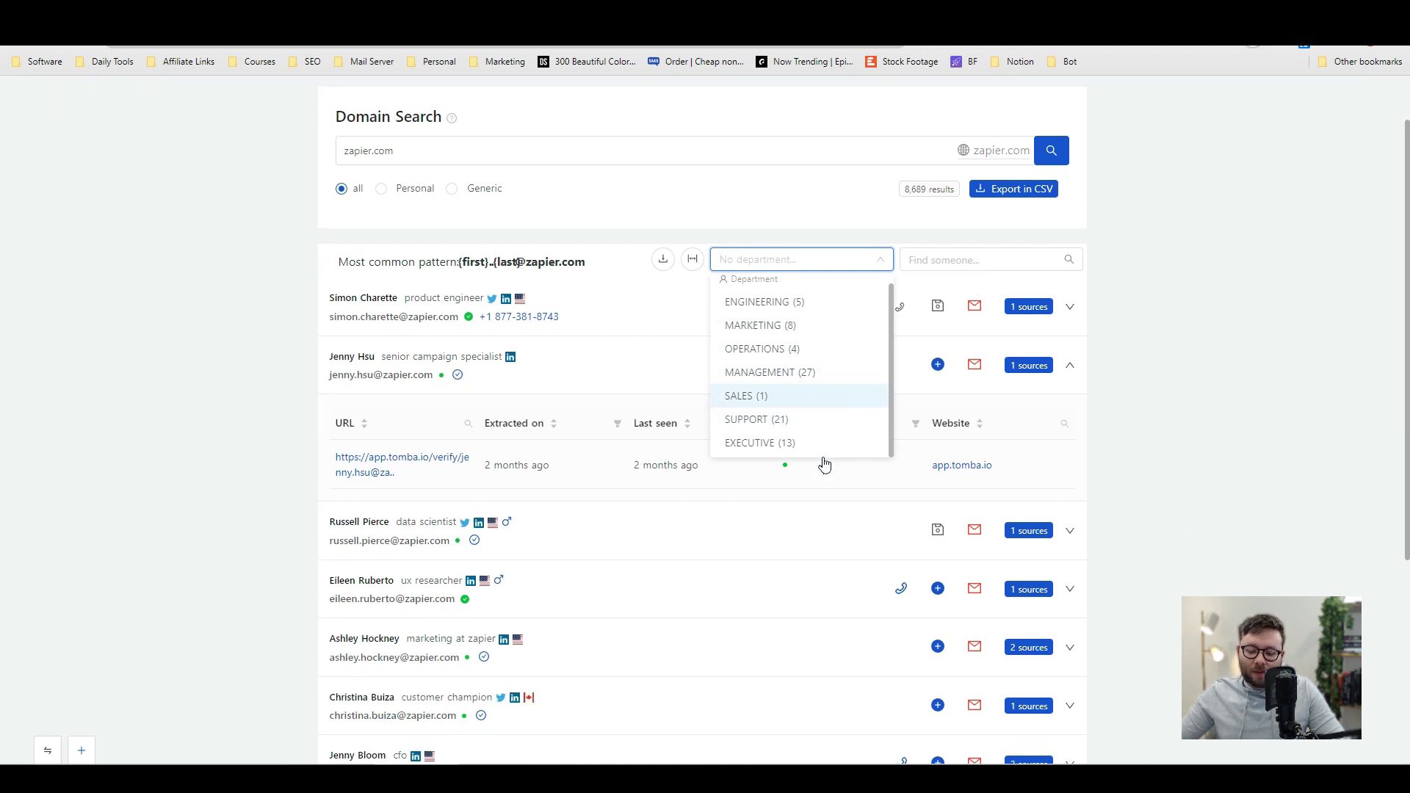
{"action": "left_click", "coordinate": [770, 416]}
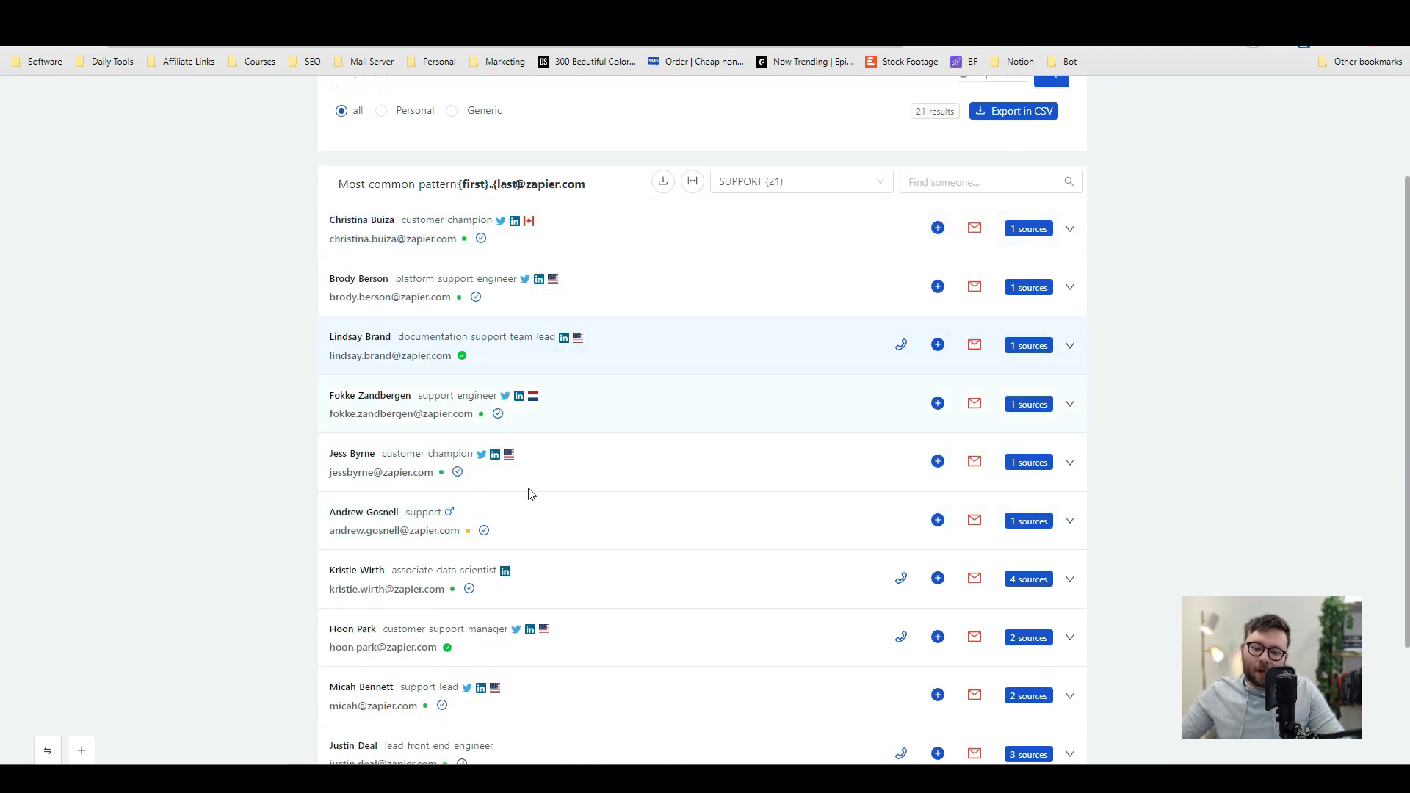
{"action": "scroll", "coordinate": [529, 530], "scroll_direction": "up", "scroll_amount": 1}
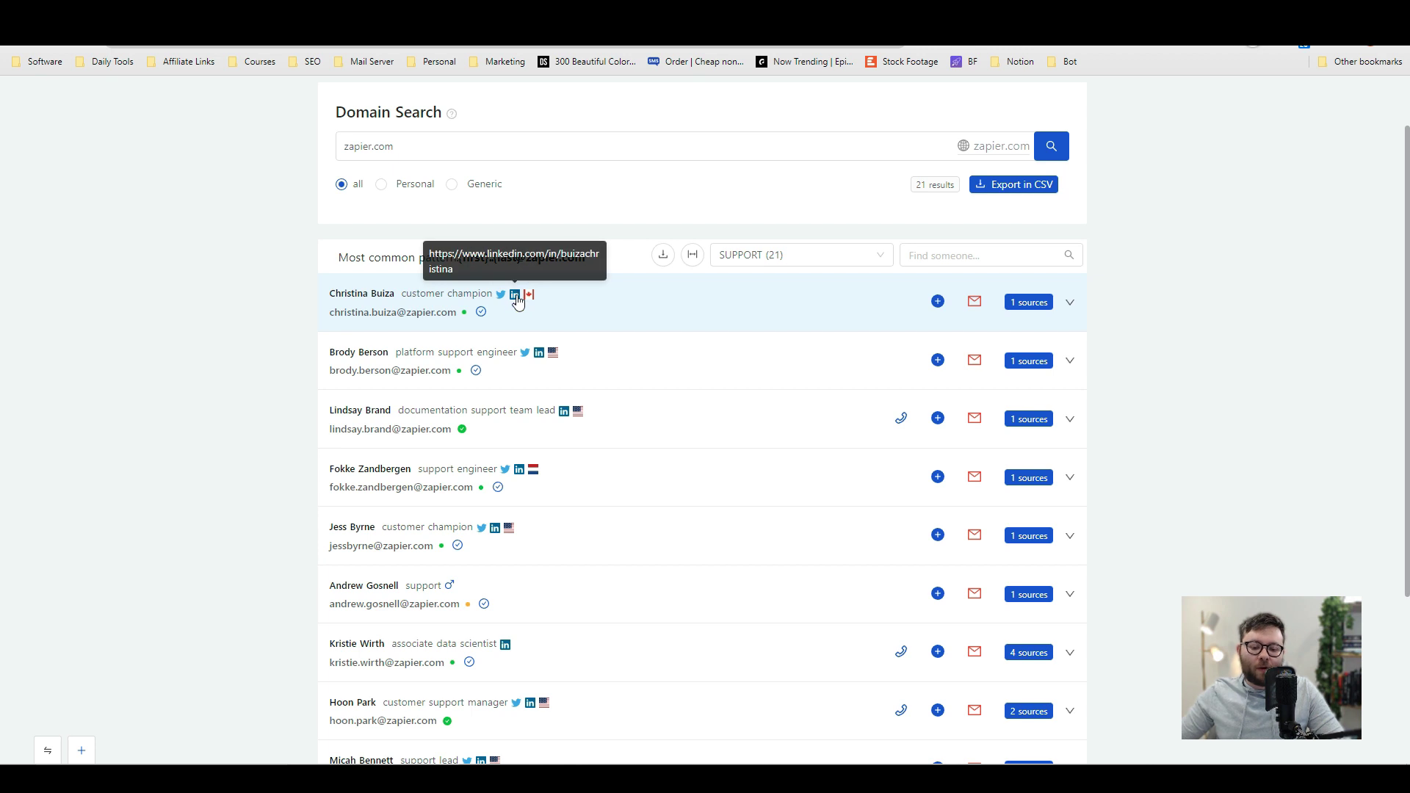
Step: Open the customer champion's LinkedIn profile, then go to the Email Finder
{"action": "left_click", "coordinate": [516, 297]}
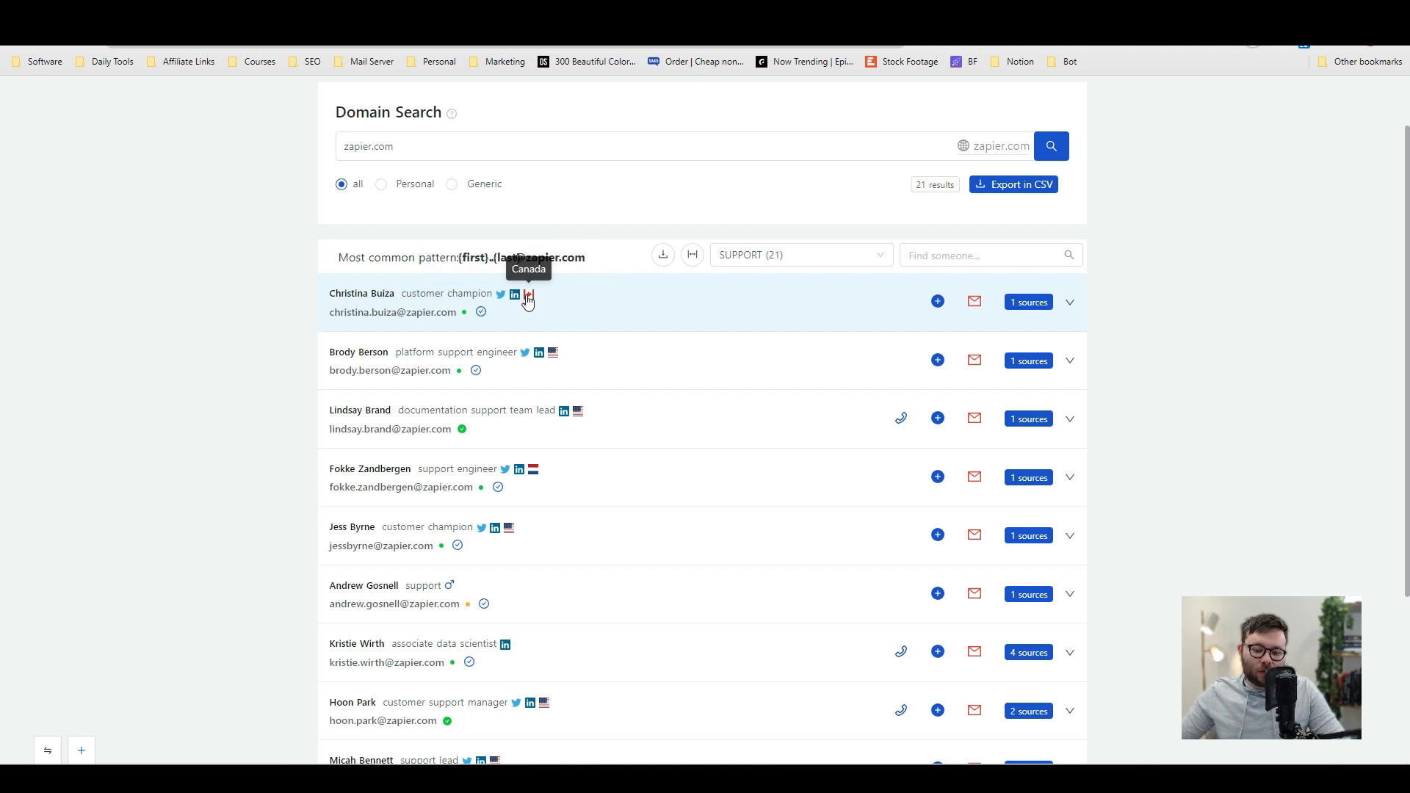
{"action": "scroll", "coordinate": [527, 301], "scroll_direction": "up", "scroll_amount": 1}
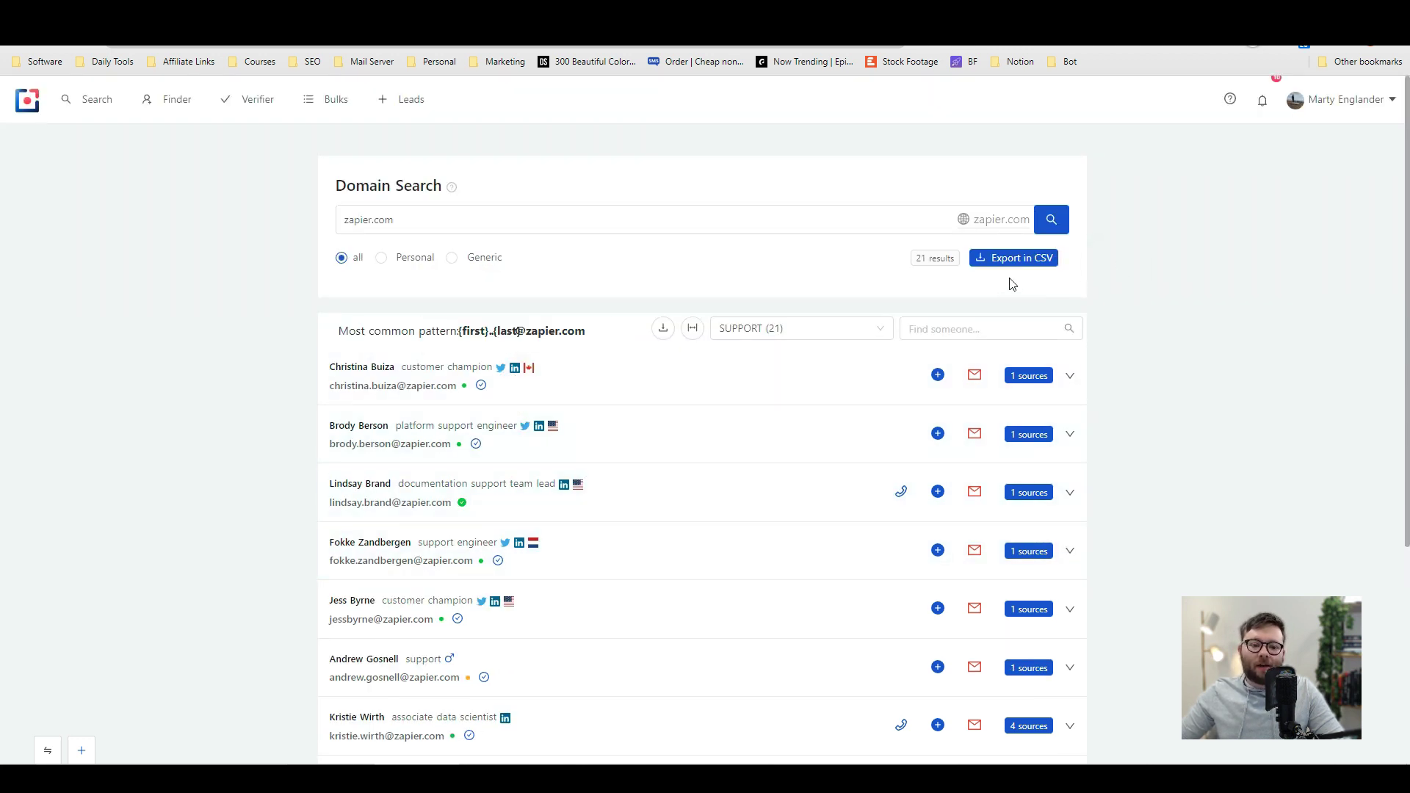
{"action": "left_click", "coordinate": [168, 99]}
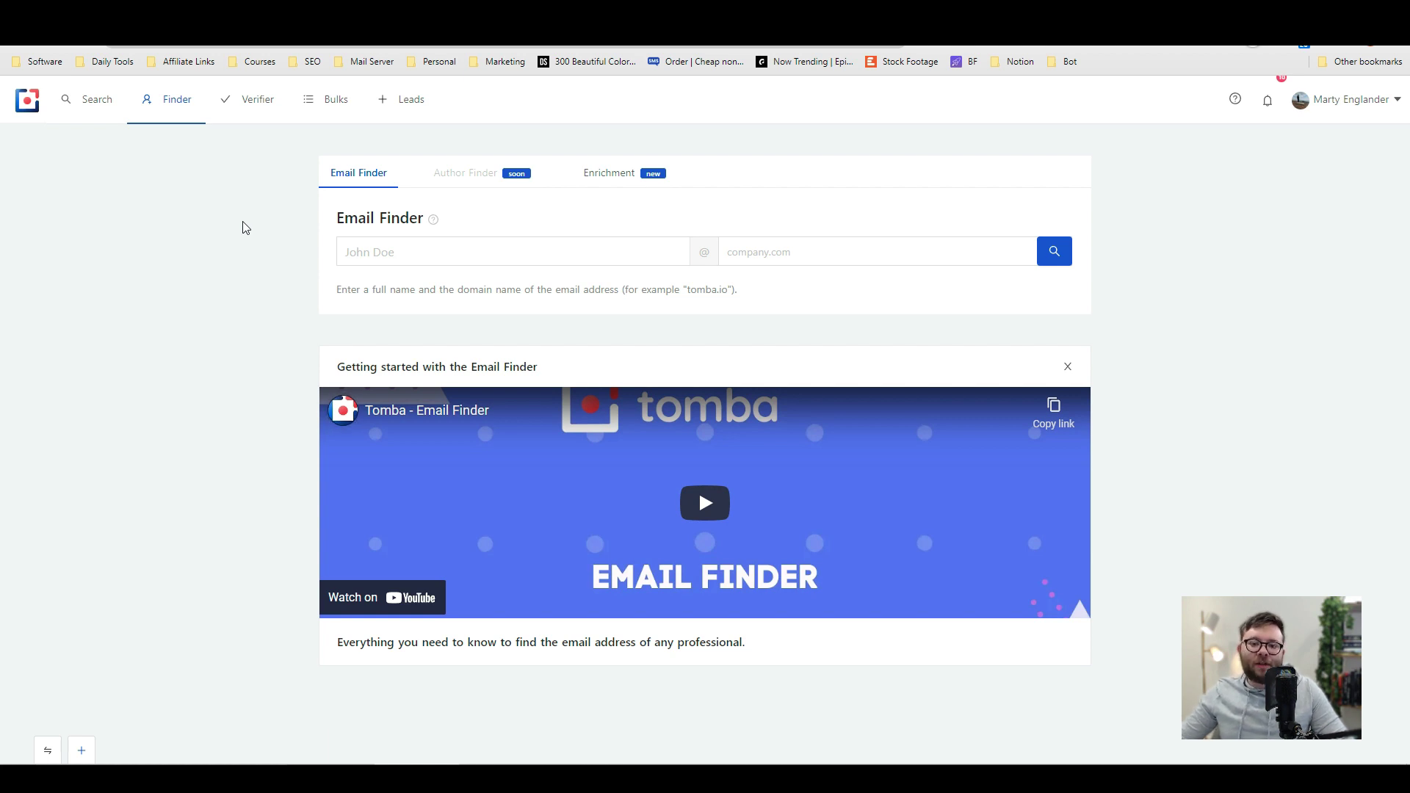
Step: Open Nauta Capital's company page from the LinkedIn feed and visit its website
{"action": "key", "text": "ctrl+Tab"}
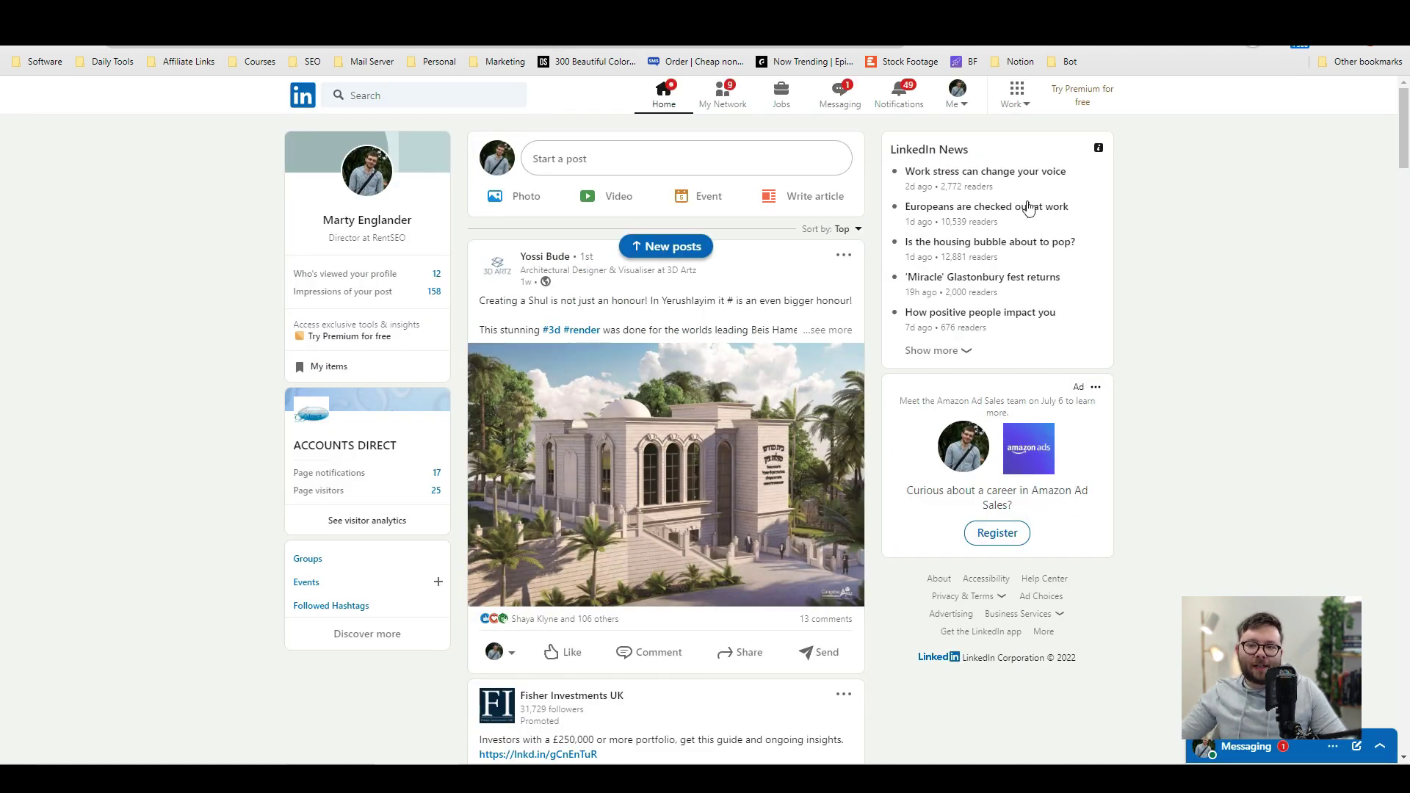
{"action": "scroll", "coordinate": [1258, 416], "scroll_direction": "down", "scroll_amount": 6}
{"action": "scroll", "coordinate": [1228, 439], "scroll_direction": "down", "scroll_amount": 15}
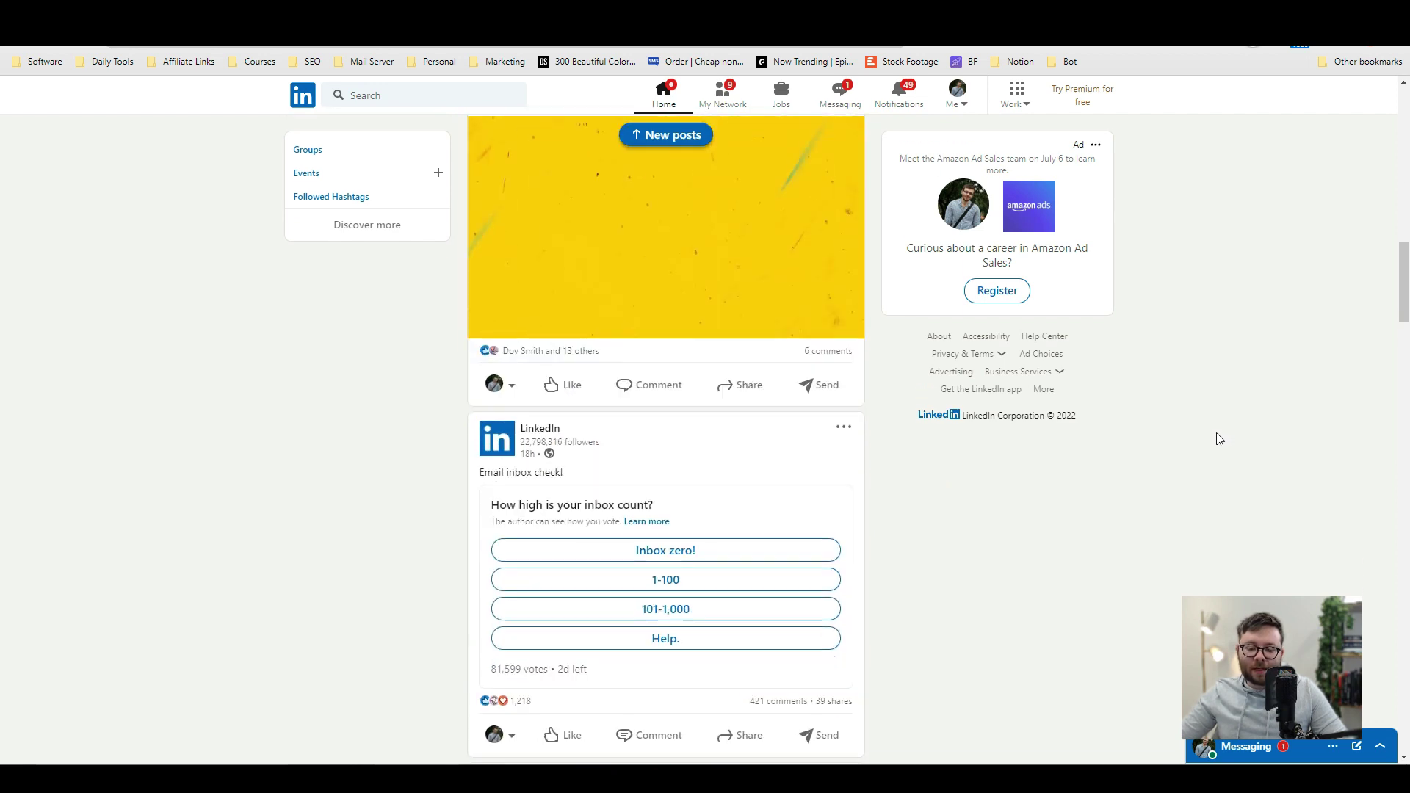
{"action": "scroll", "coordinate": [1219, 439], "scroll_direction": "down", "scroll_amount": 15}
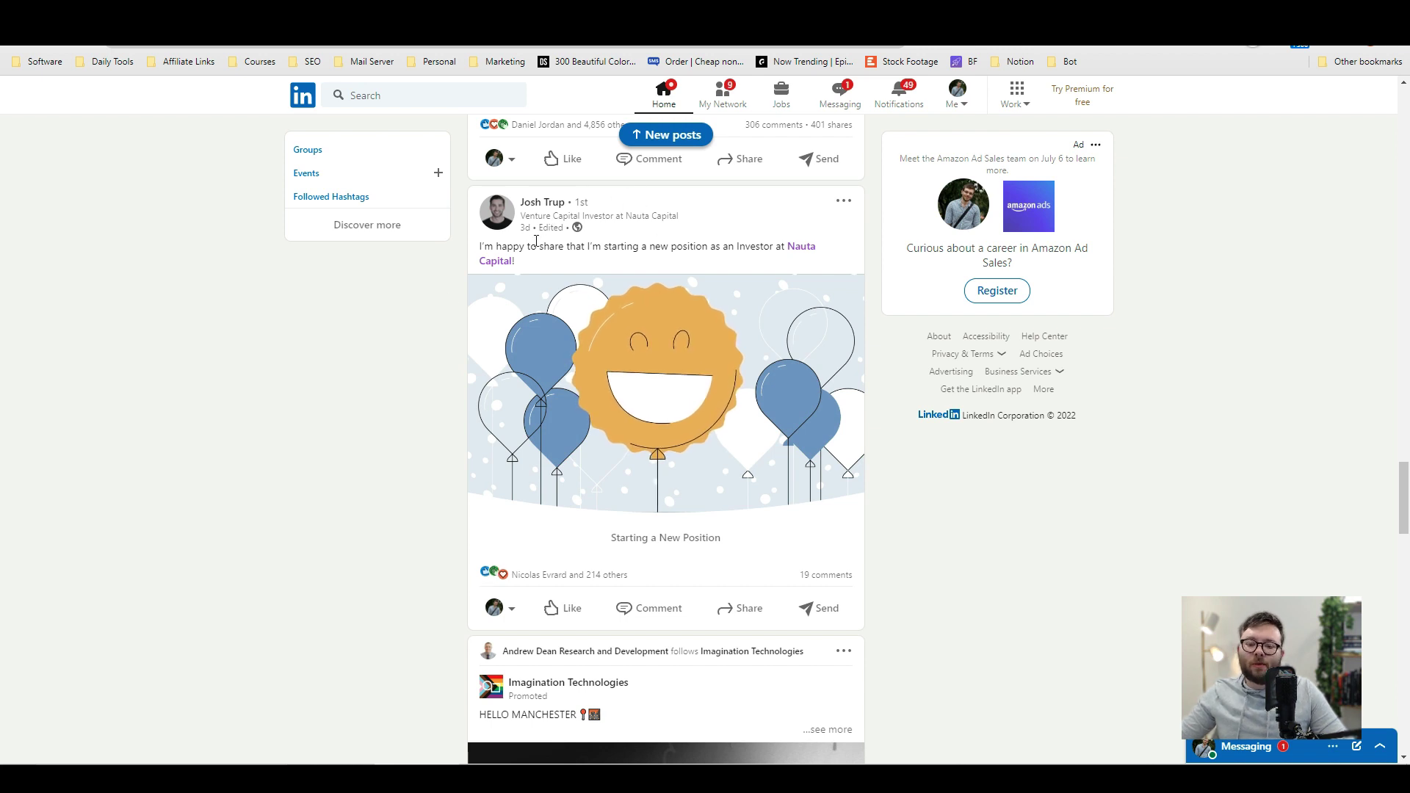
{"action": "right_click", "coordinate": [806, 255]}
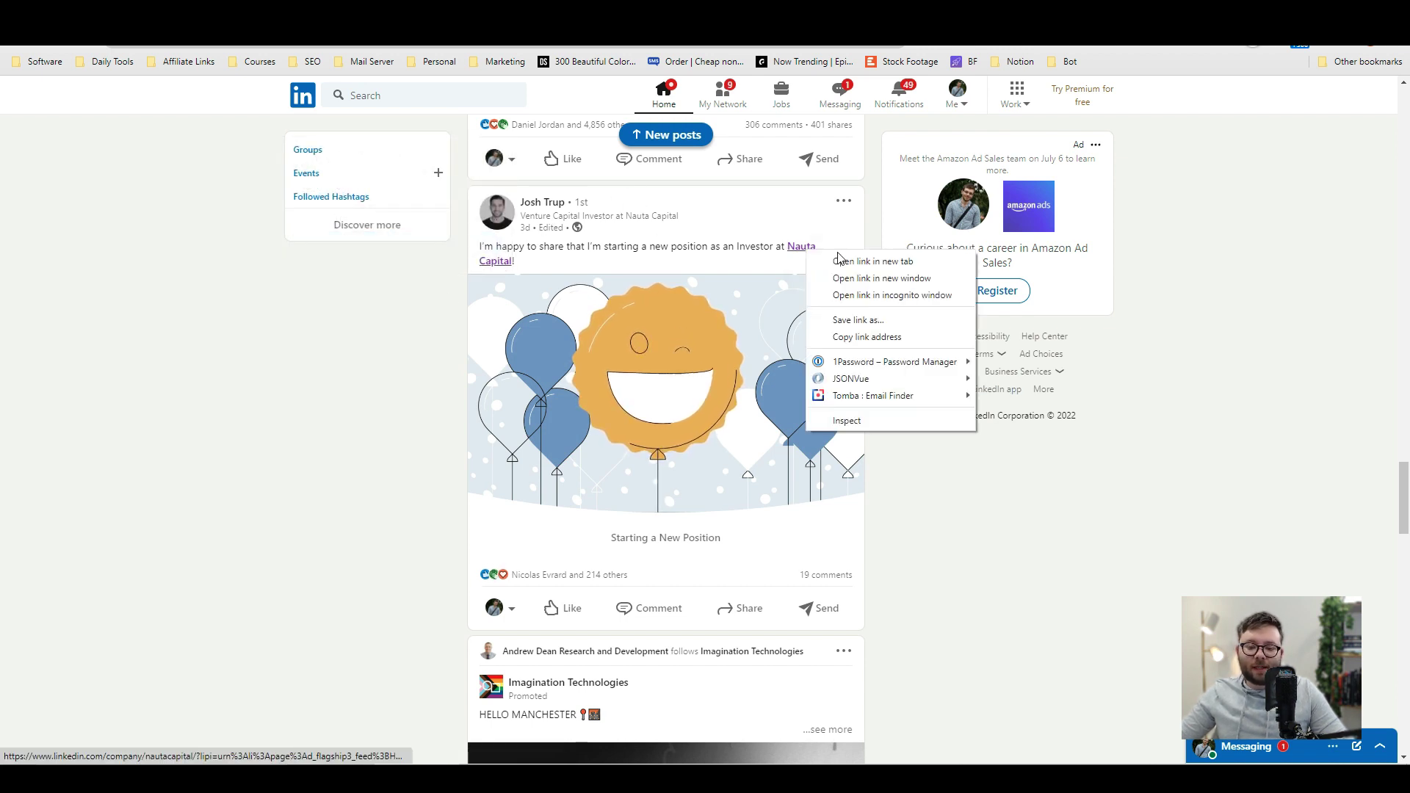
{"action": "left_click", "coordinate": [934, 265]}
{"action": "key", "text": "ctrl+Tab"}
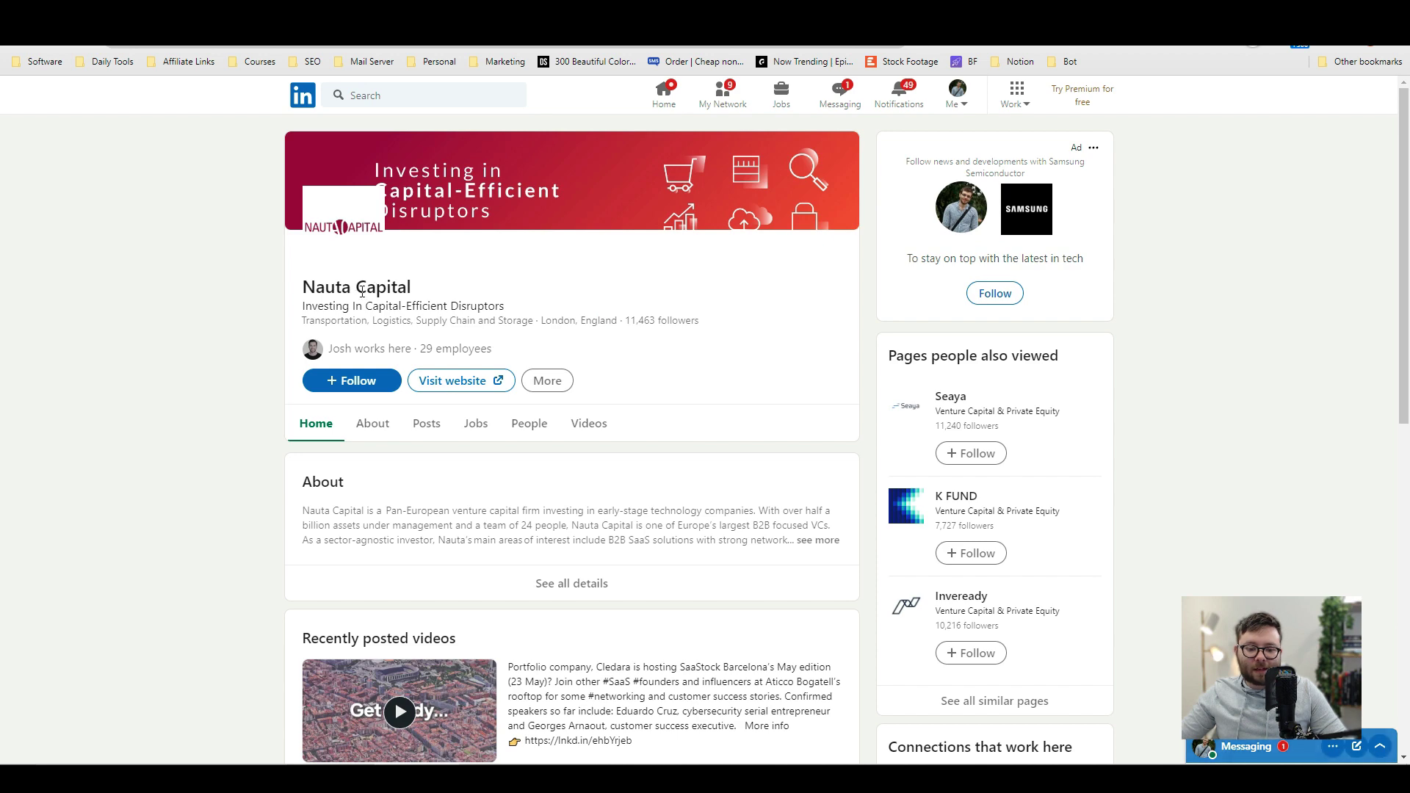
{"action": "left_click", "coordinate": [451, 380]}
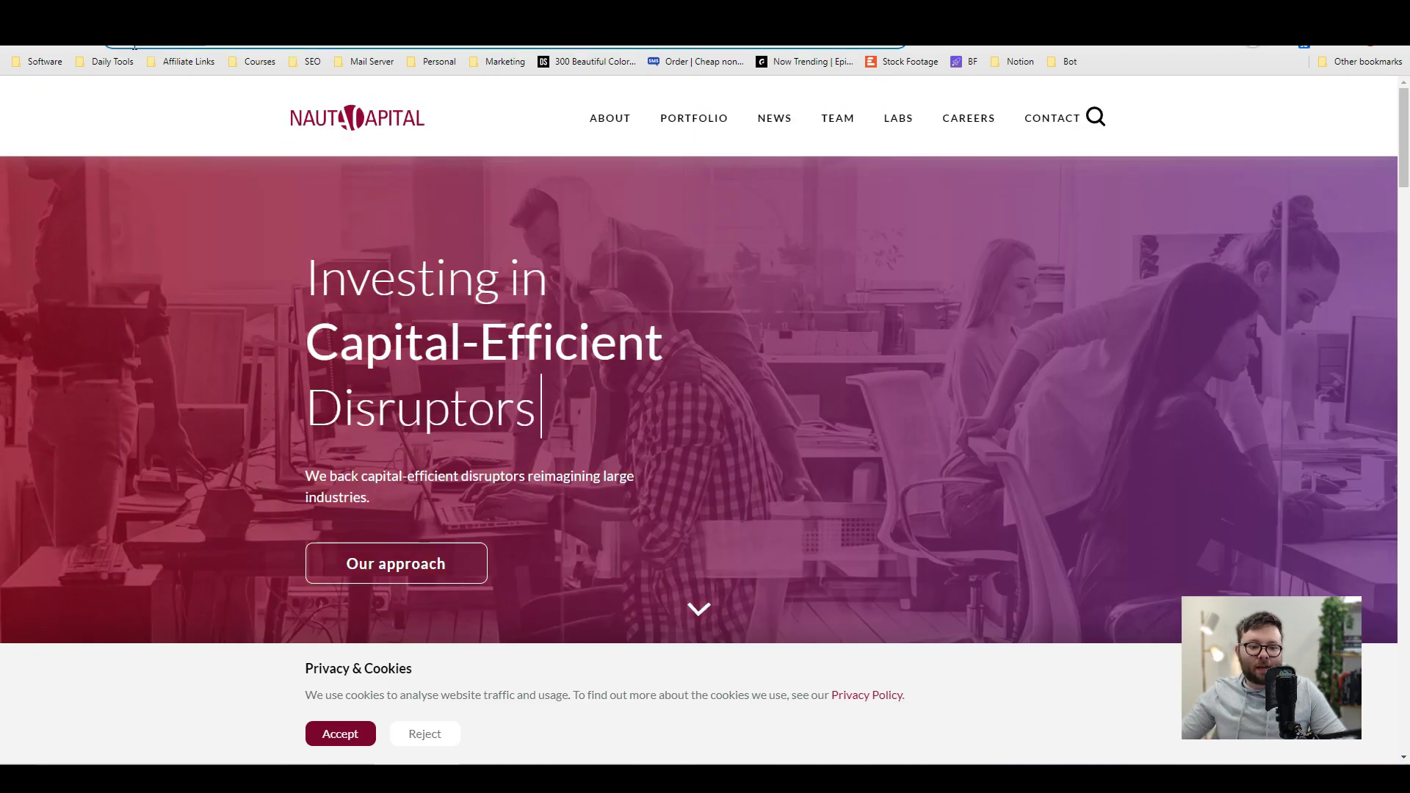
{"action": "key", "text": "ctrl+Tab"}
{"action": "left_click", "coordinate": [743, 252]}
{"action": "type", "text": "https://nautacapital.com/"}
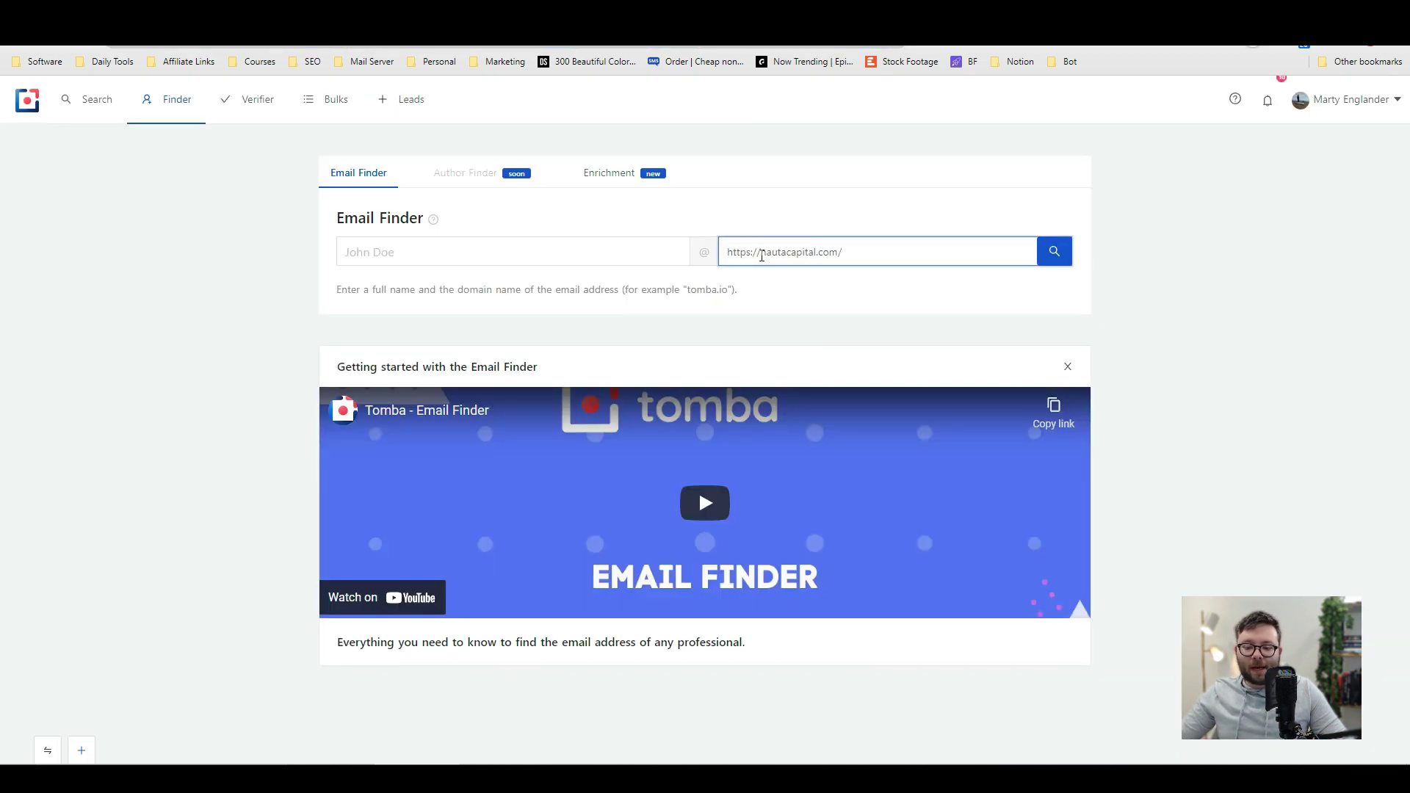
Step: Search for the Nauta Capital contact's email by entering their full name
{"action": "left_click", "coordinate": [582, 246]}
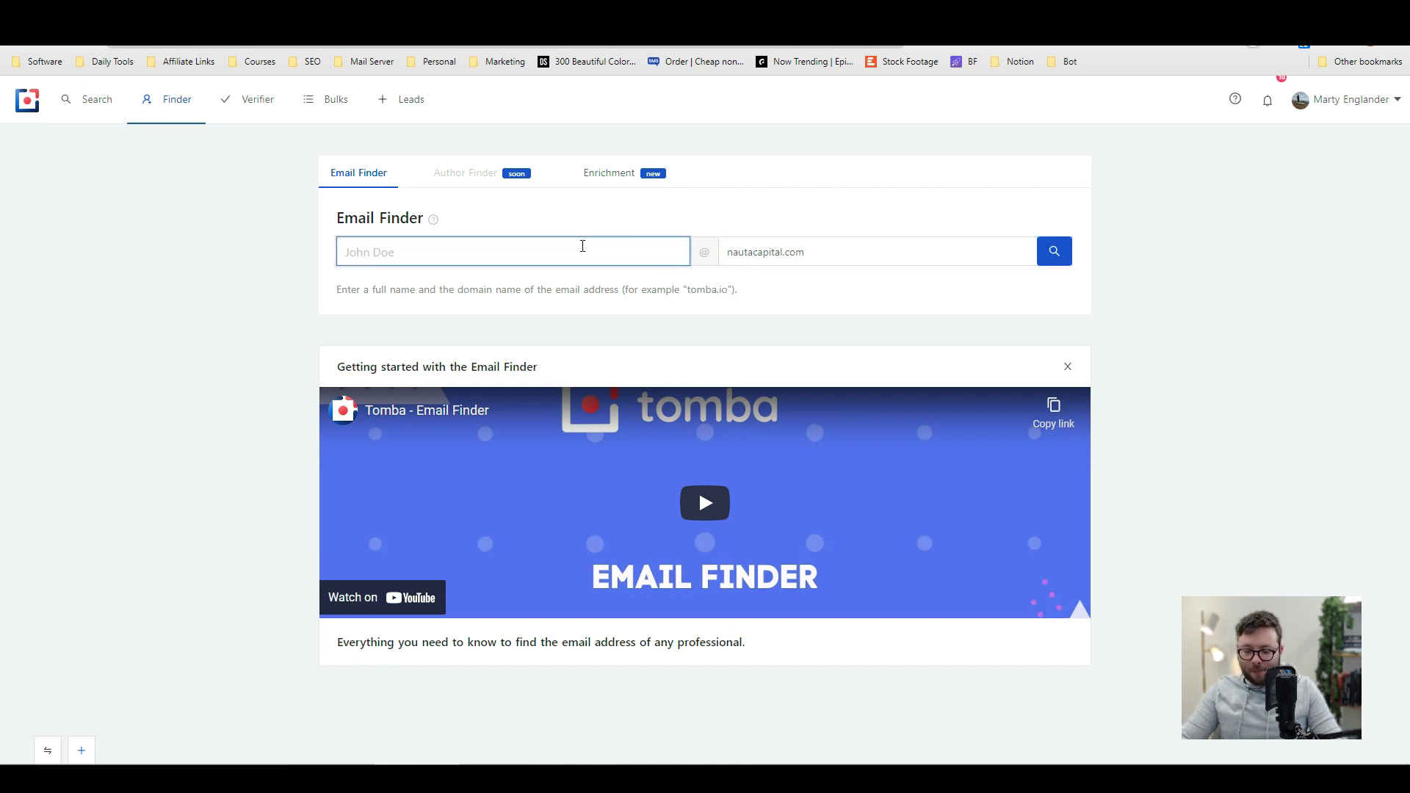
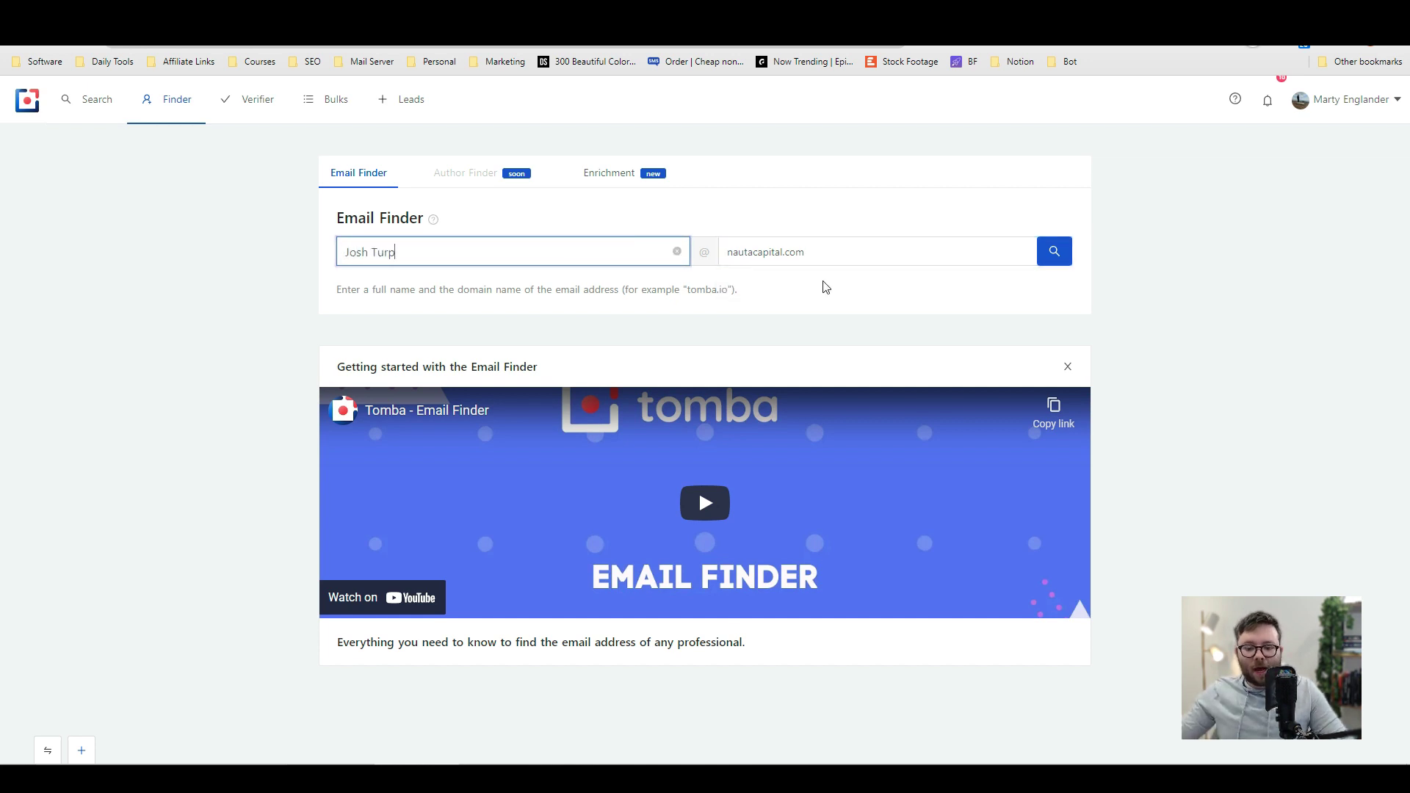
{"action": "left_click", "coordinate": [1085, 273]}
{"action": "left_click", "coordinate": [1054, 251]}
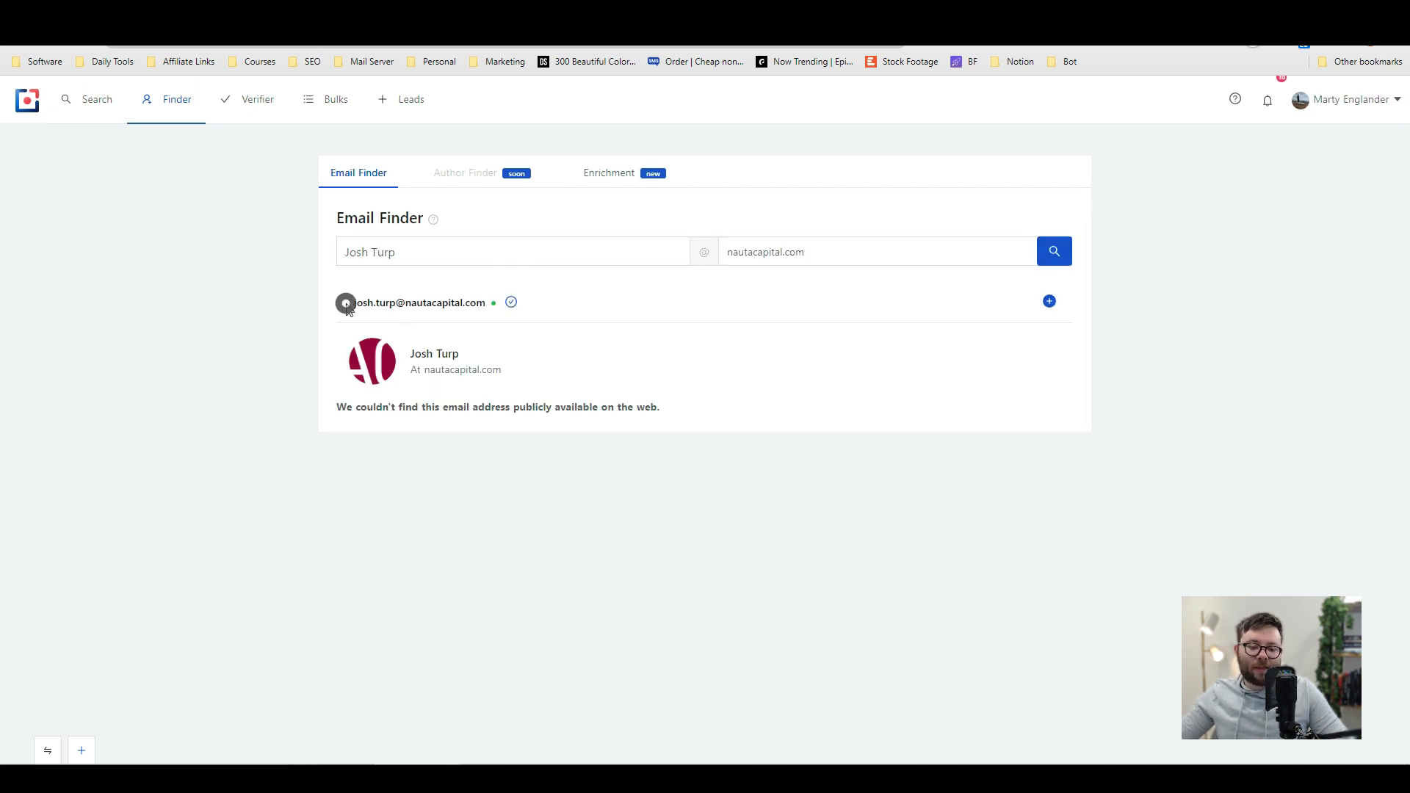
Step: Verify the found email address, which comes back Invalid
{"action": "left_click_drag", "start_coordinate": [346, 301], "coordinate": [486, 309]}
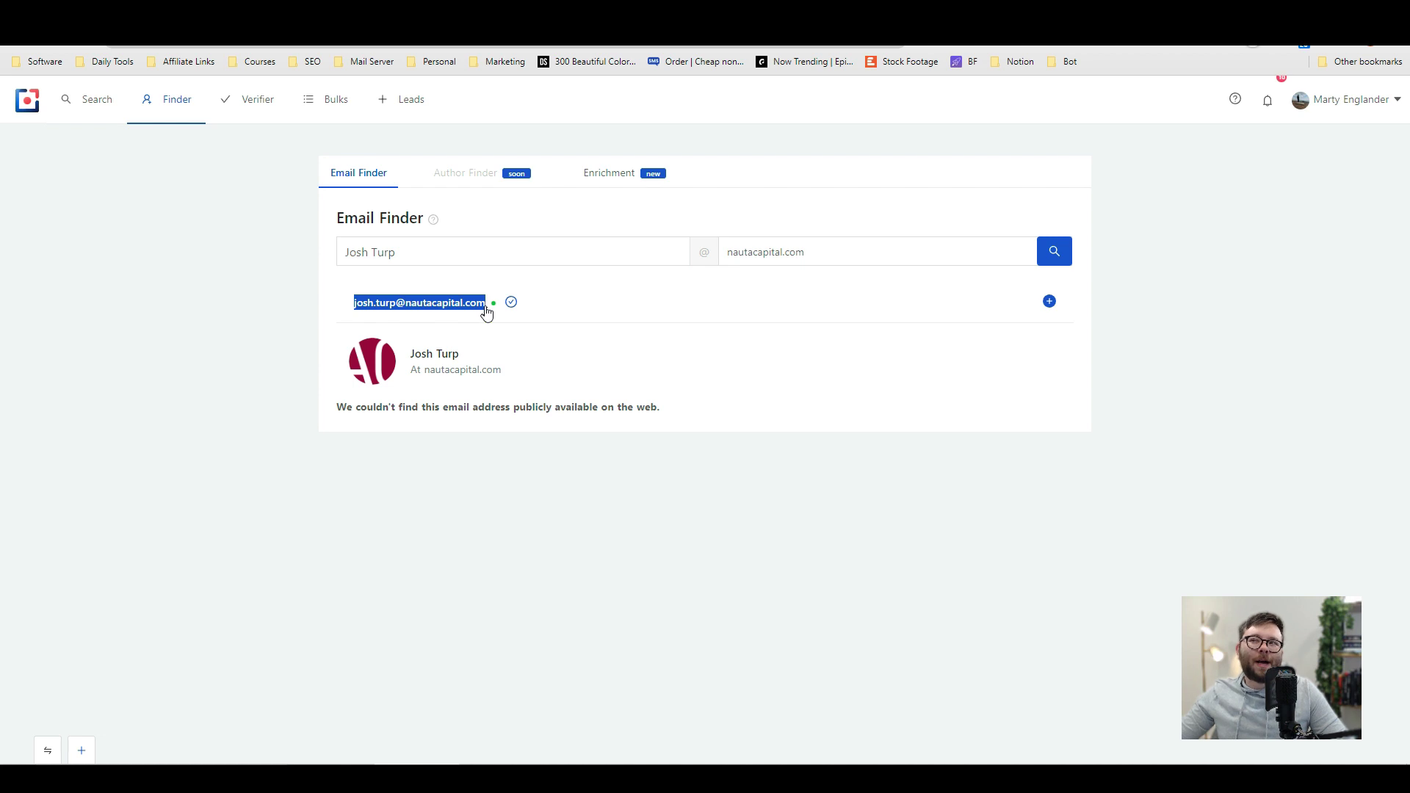
{"action": "left_click", "coordinate": [1123, 307]}
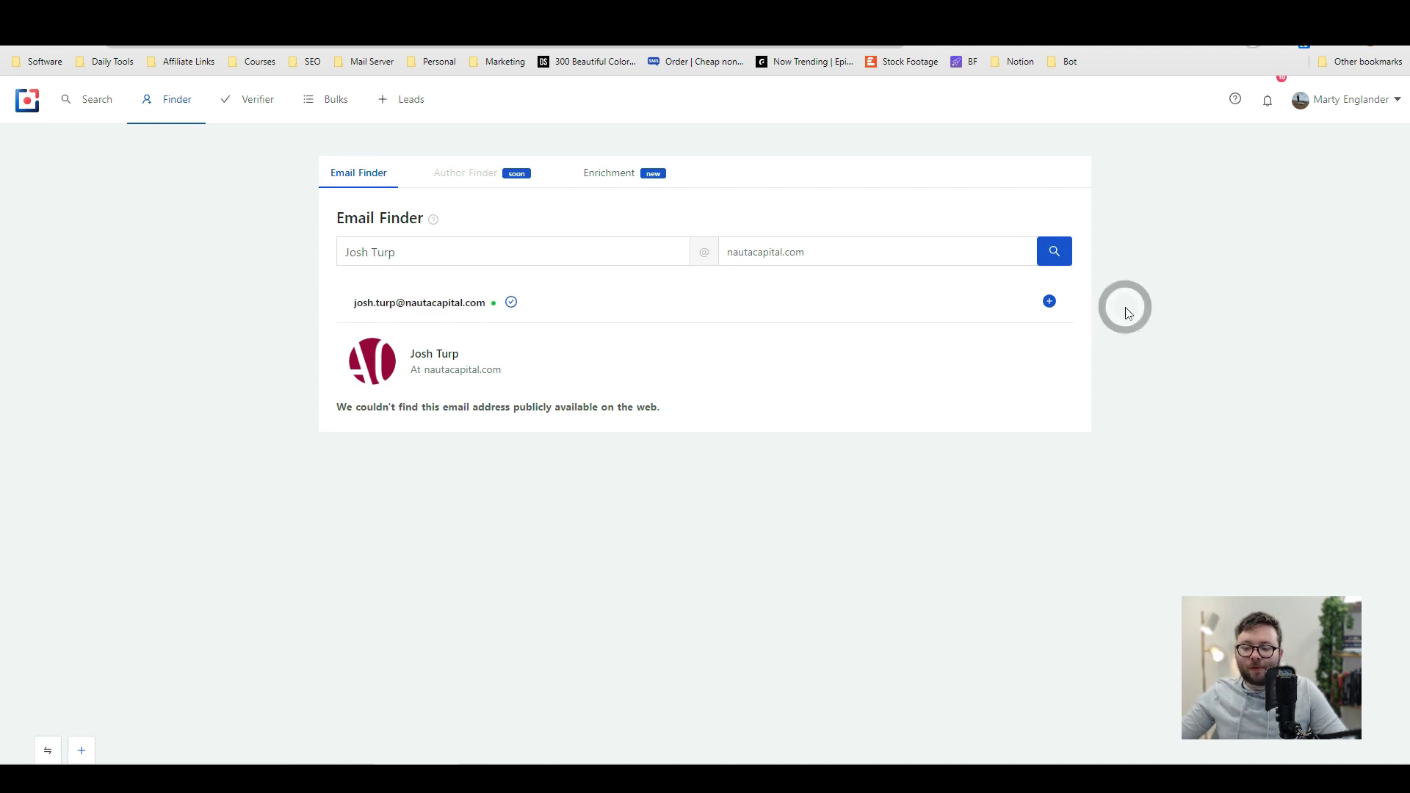
{"action": "left_click", "coordinate": [512, 304]}
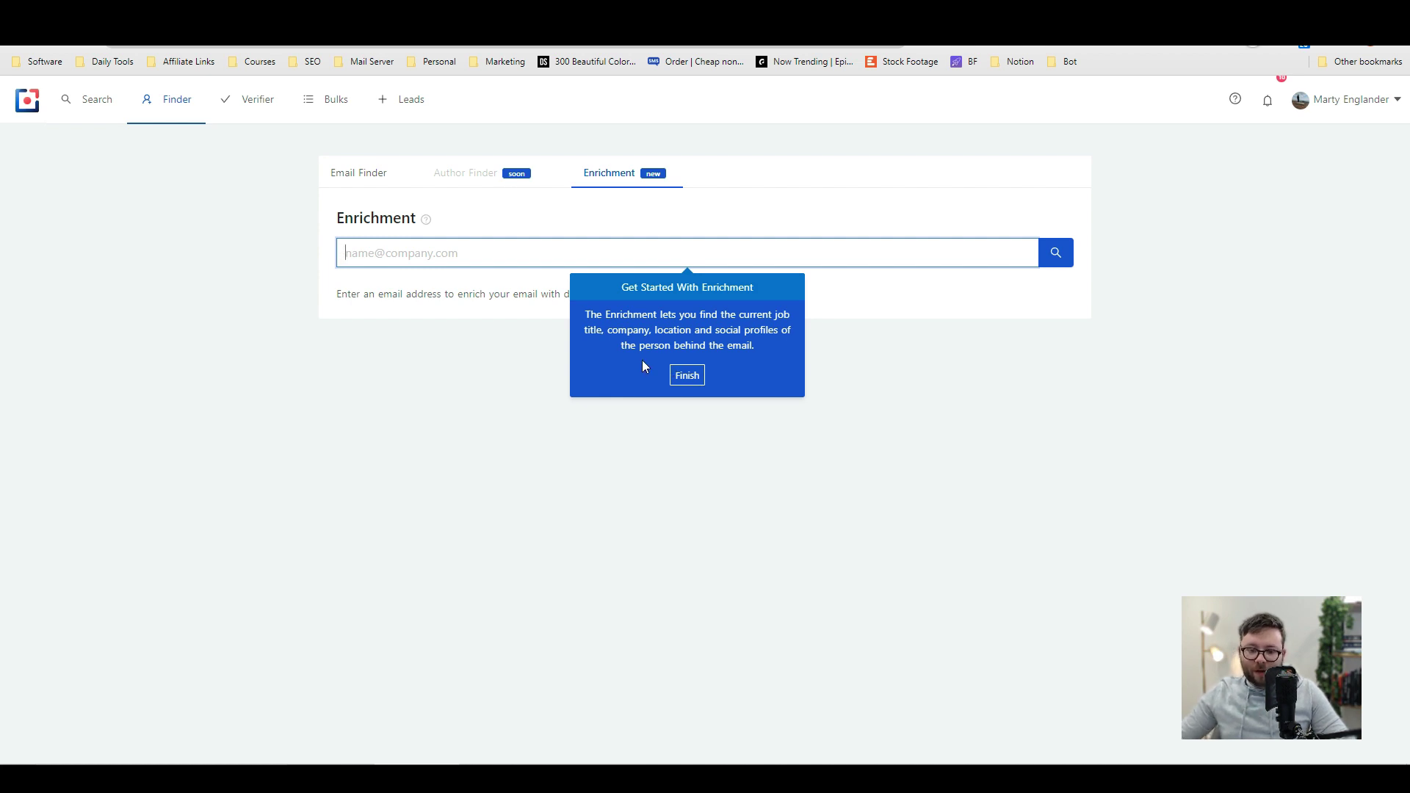
Step: Enrich the pasted Zapier product engineer's email to reveal their profile and a web source
{"action": "left_click", "coordinate": [686, 375]}
{"action": "left_click", "coordinate": [572, 257]}
{"action": "key", "text": "ctrl+v"}
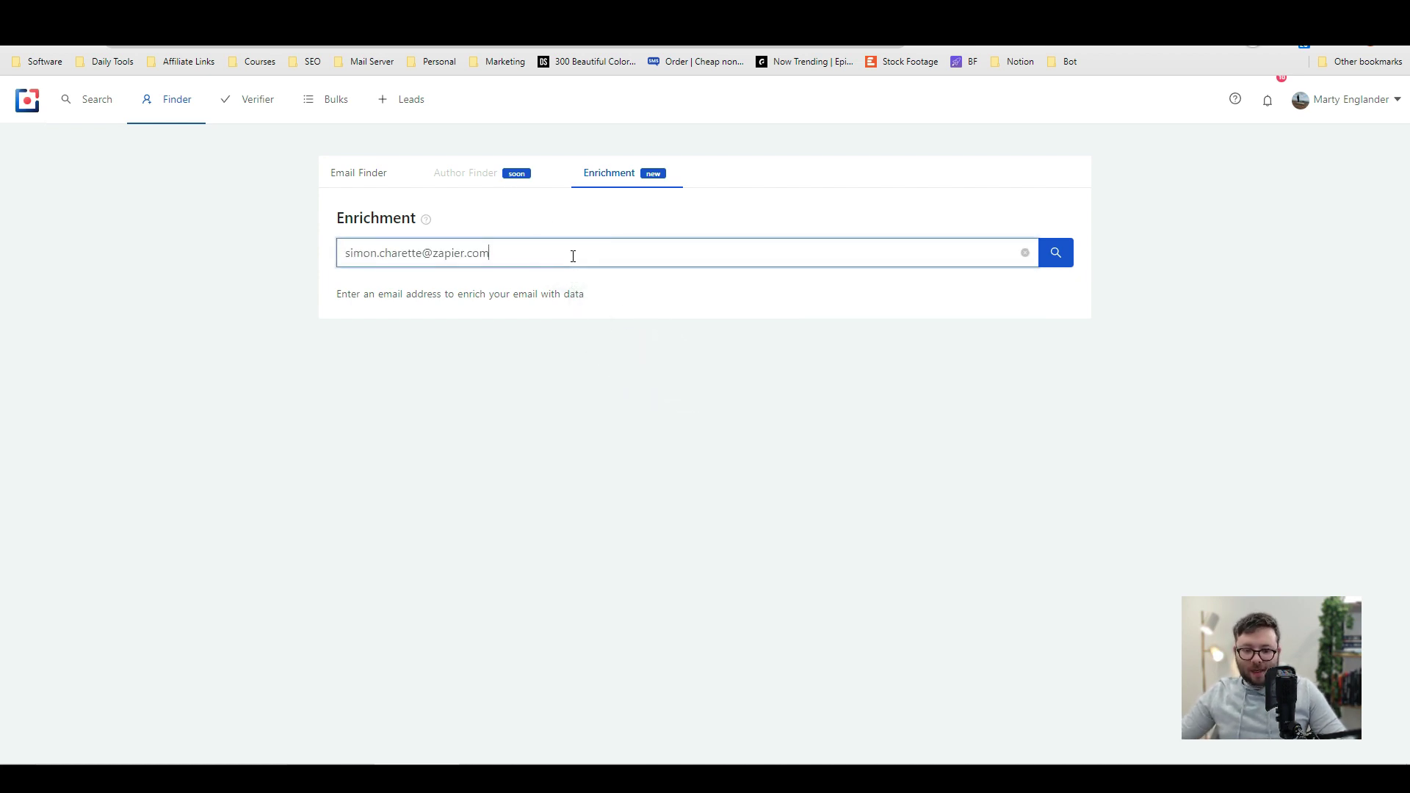
{"action": "left_click_drag", "start_coordinate": [571, 266], "coordinate": [304, 274]}
{"action": "key", "text": "ctrl+c"}
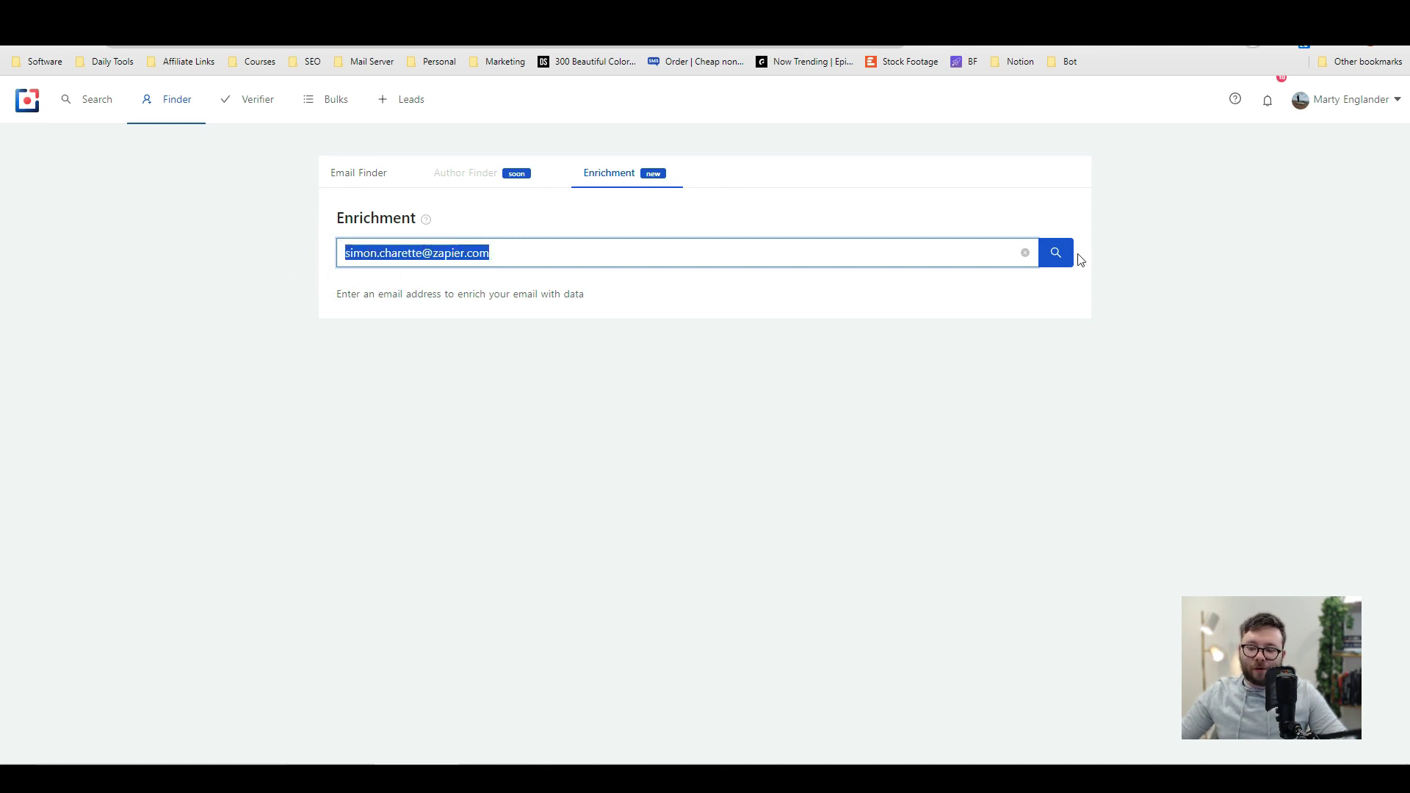
{"action": "left_click", "coordinate": [1057, 256]}
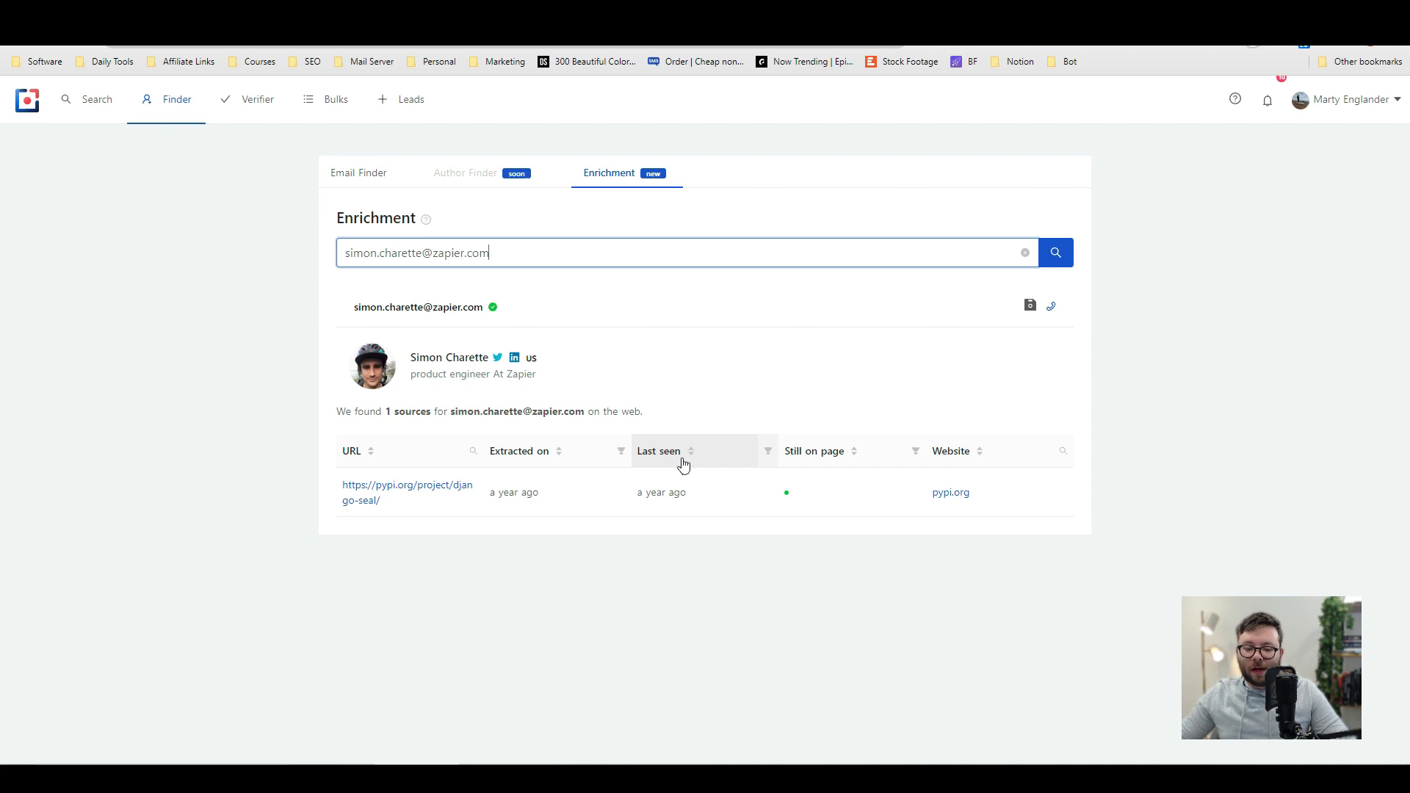
{"action": "mouse_move", "coordinate": [500, 367]}
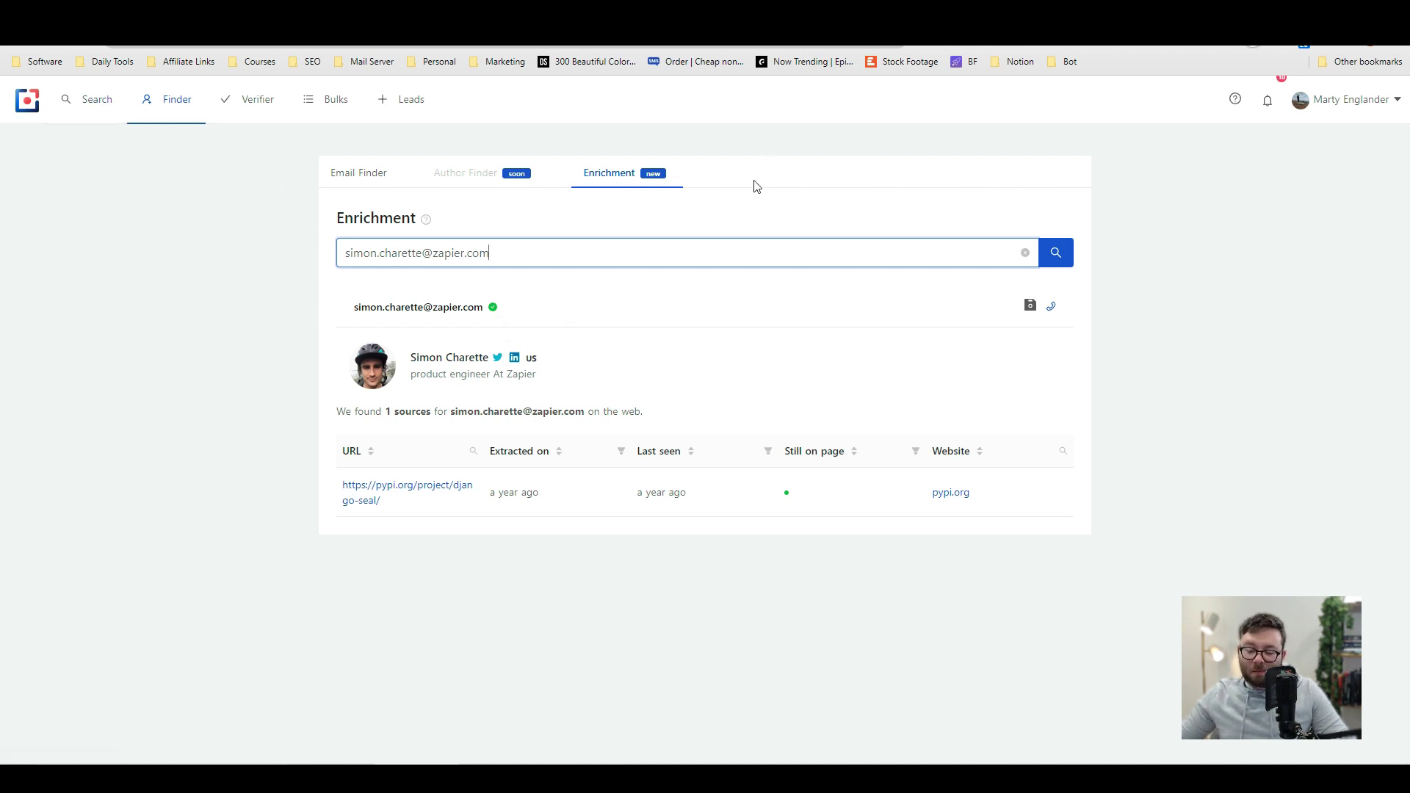
{"action": "left_click", "coordinate": [257, 100]}
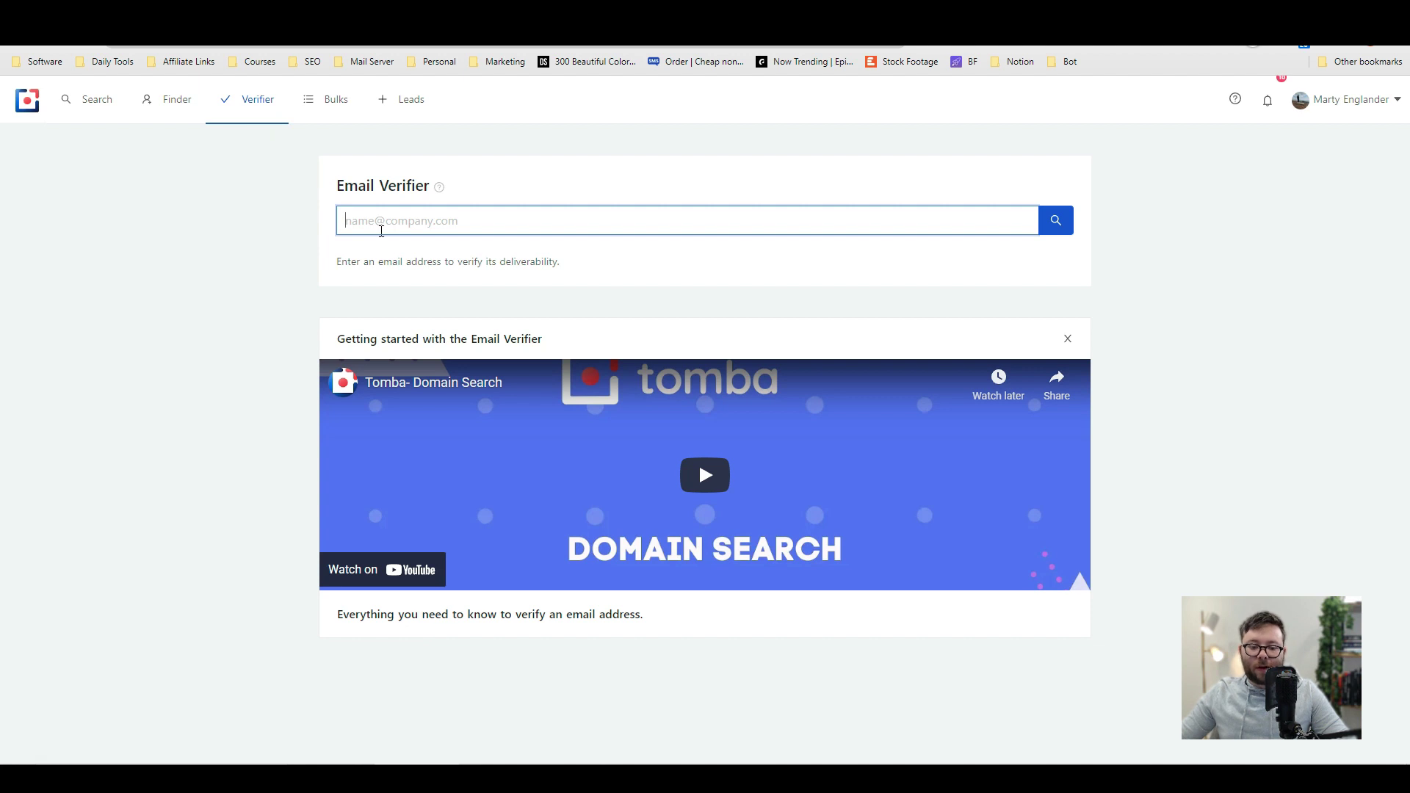
Step: Verify the Zapier contact's pasted email address, which comes back Valid
{"action": "key", "text": "ctrl+v"}
{"action": "left_click", "coordinate": [1060, 233]}
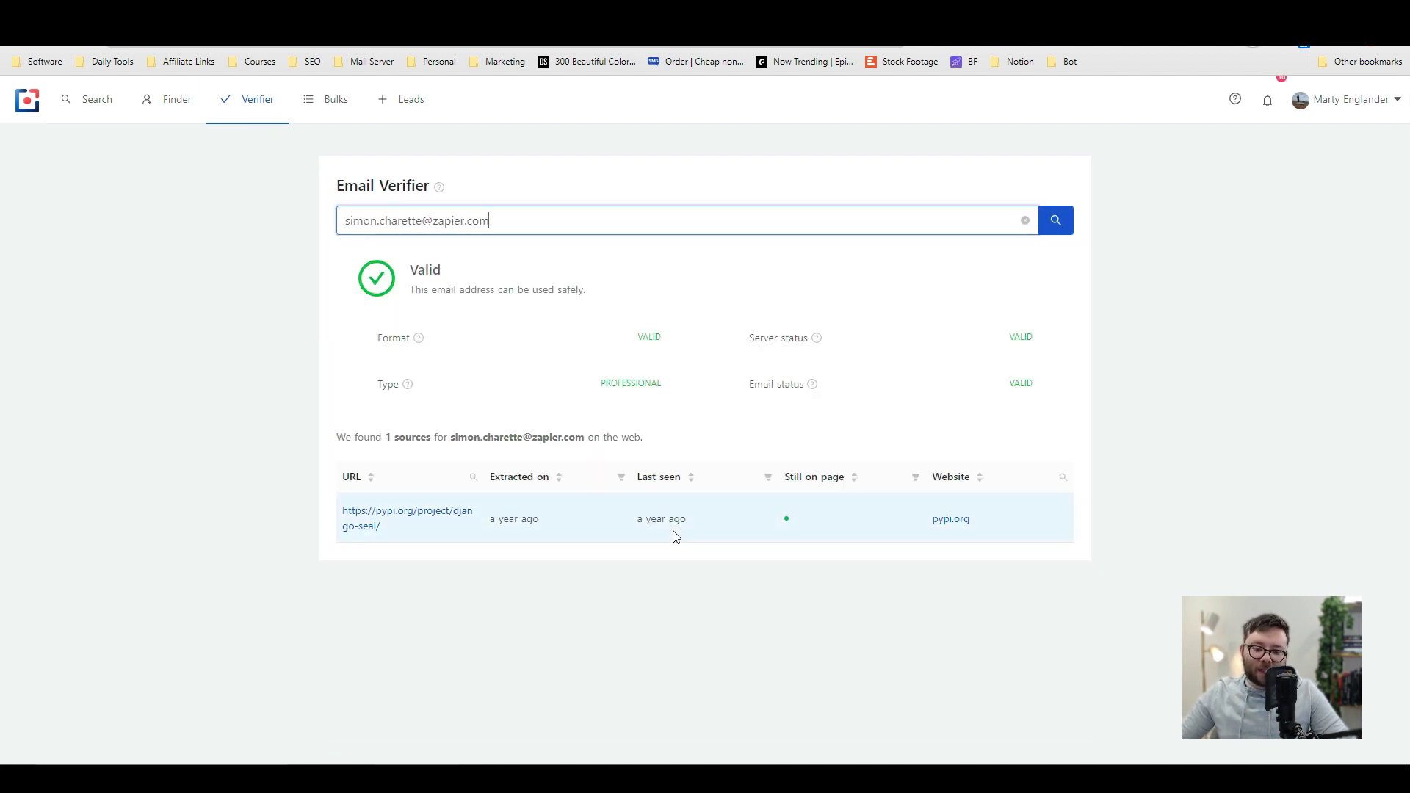
{"action": "left_click", "coordinate": [319, 111]}
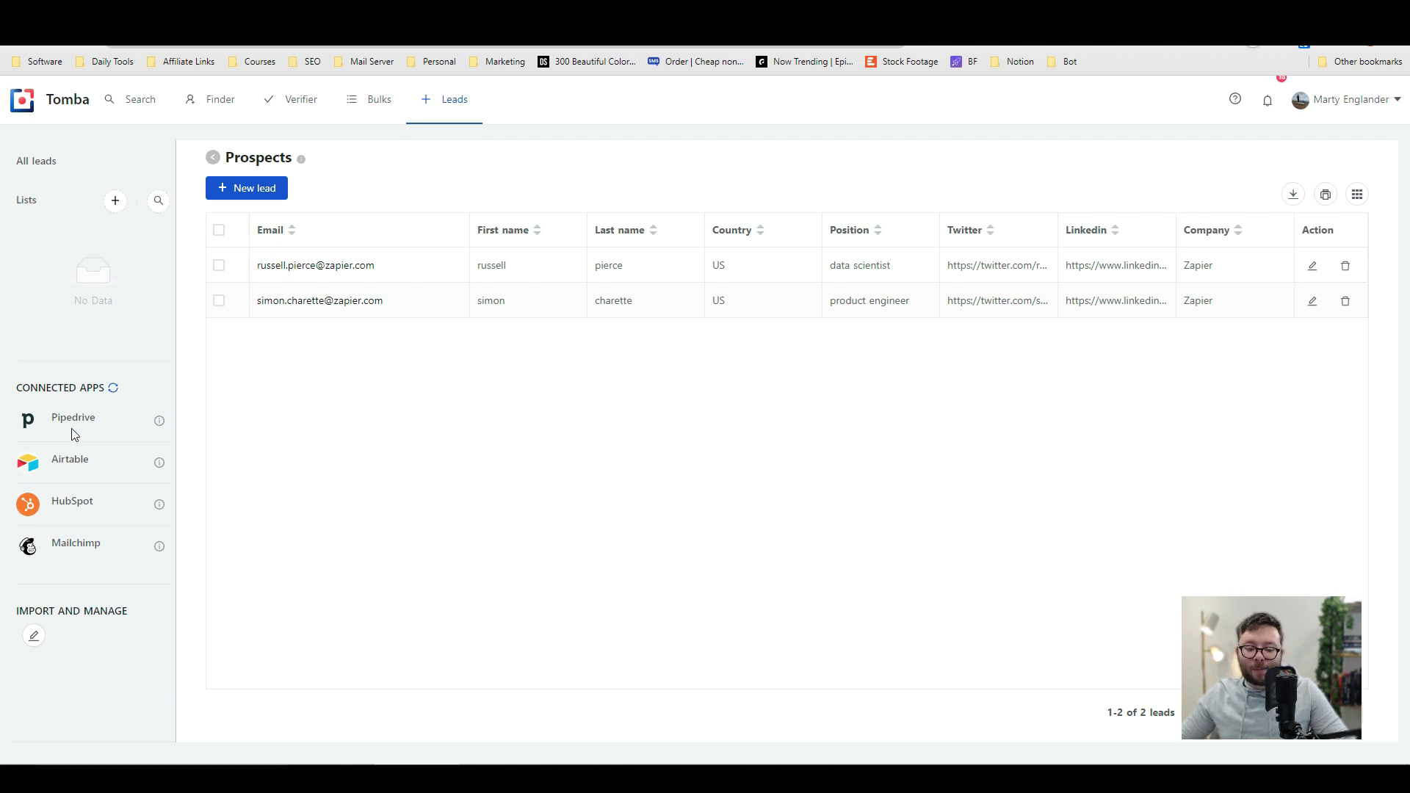
Step: Add a Created at column to the Prospects table
{"action": "left_click", "coordinate": [114, 203]}
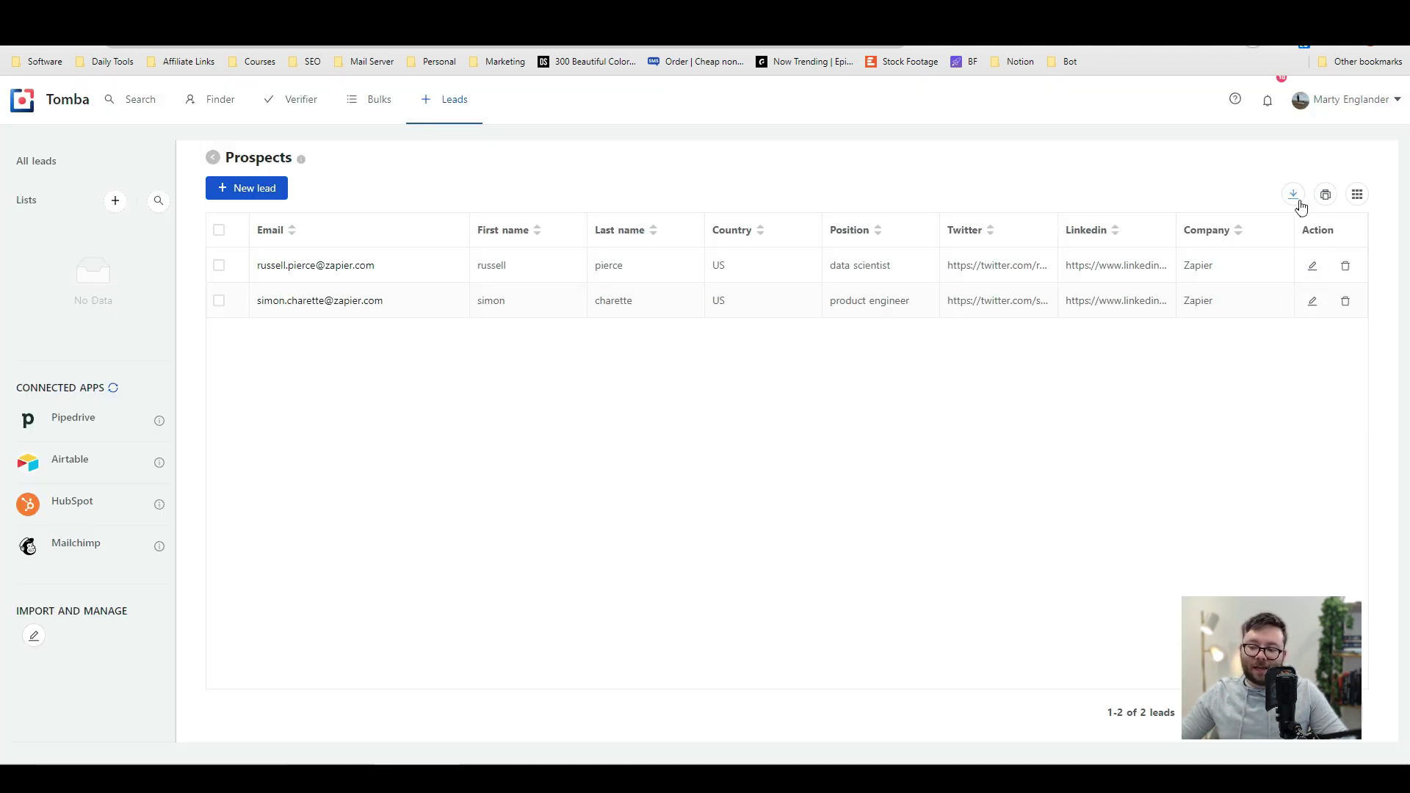
{"action": "left_click", "coordinate": [1357, 193]}
{"action": "scroll", "coordinate": [1269, 303], "scroll_direction": "down", "scroll_amount": 3}
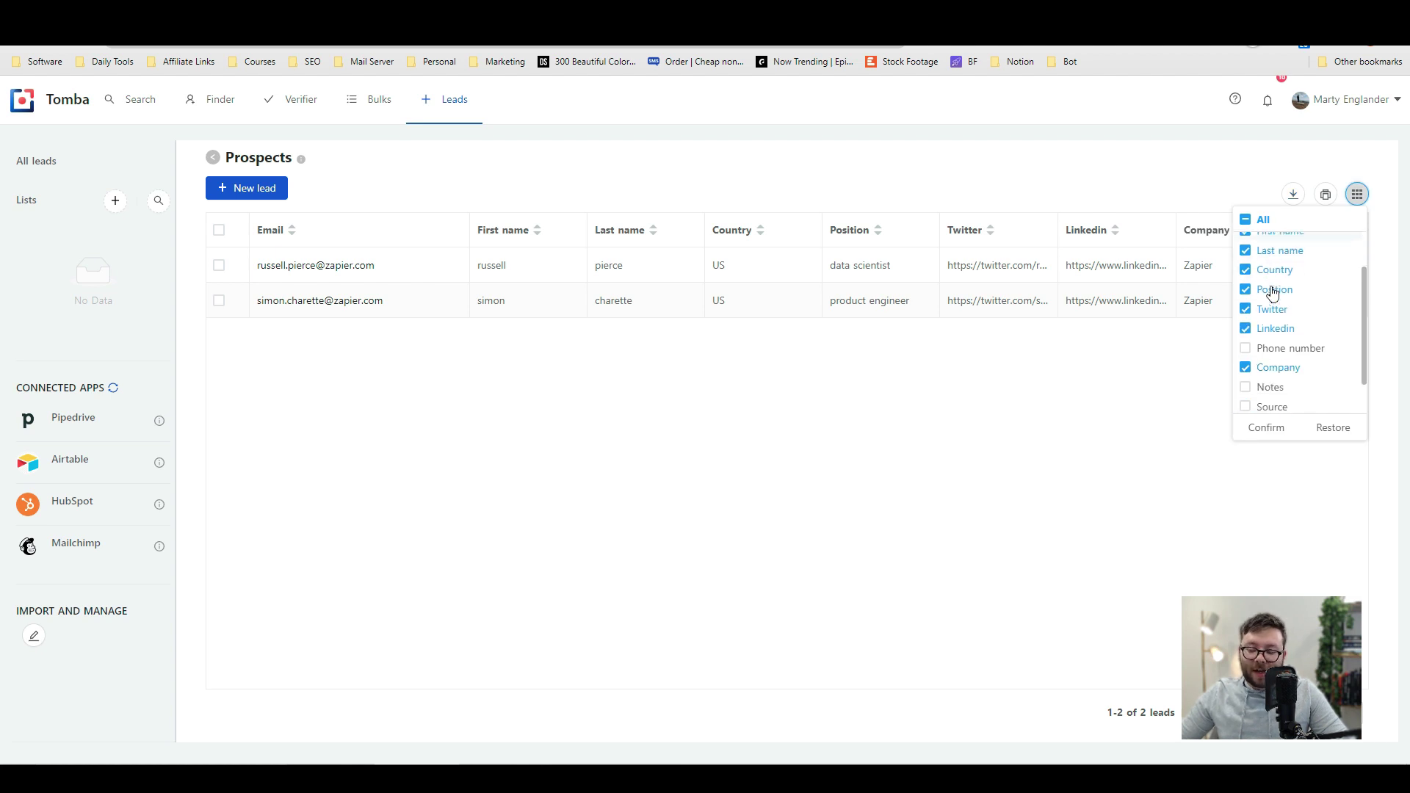
{"action": "left_click", "coordinate": [1278, 382]}
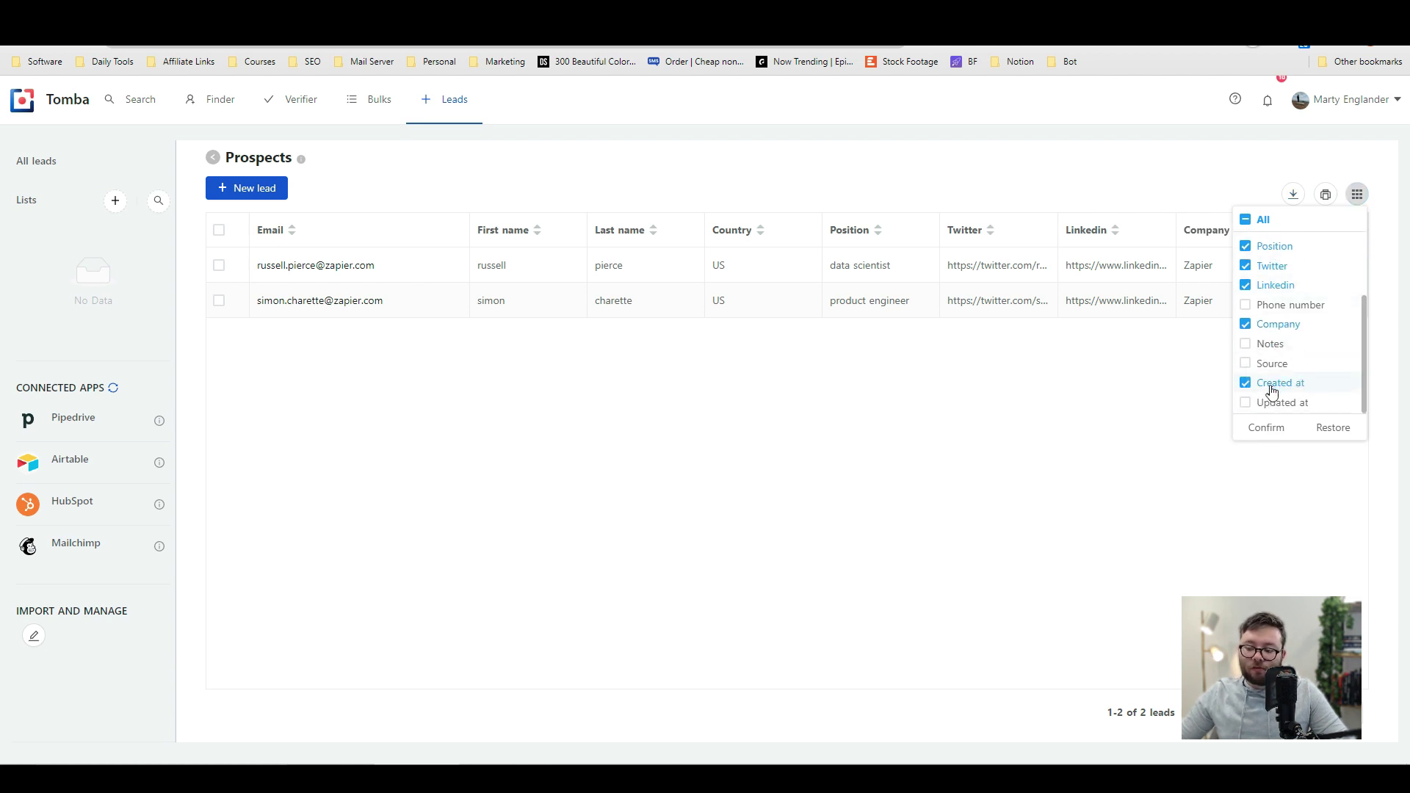
{"action": "left_click", "coordinate": [1281, 430]}
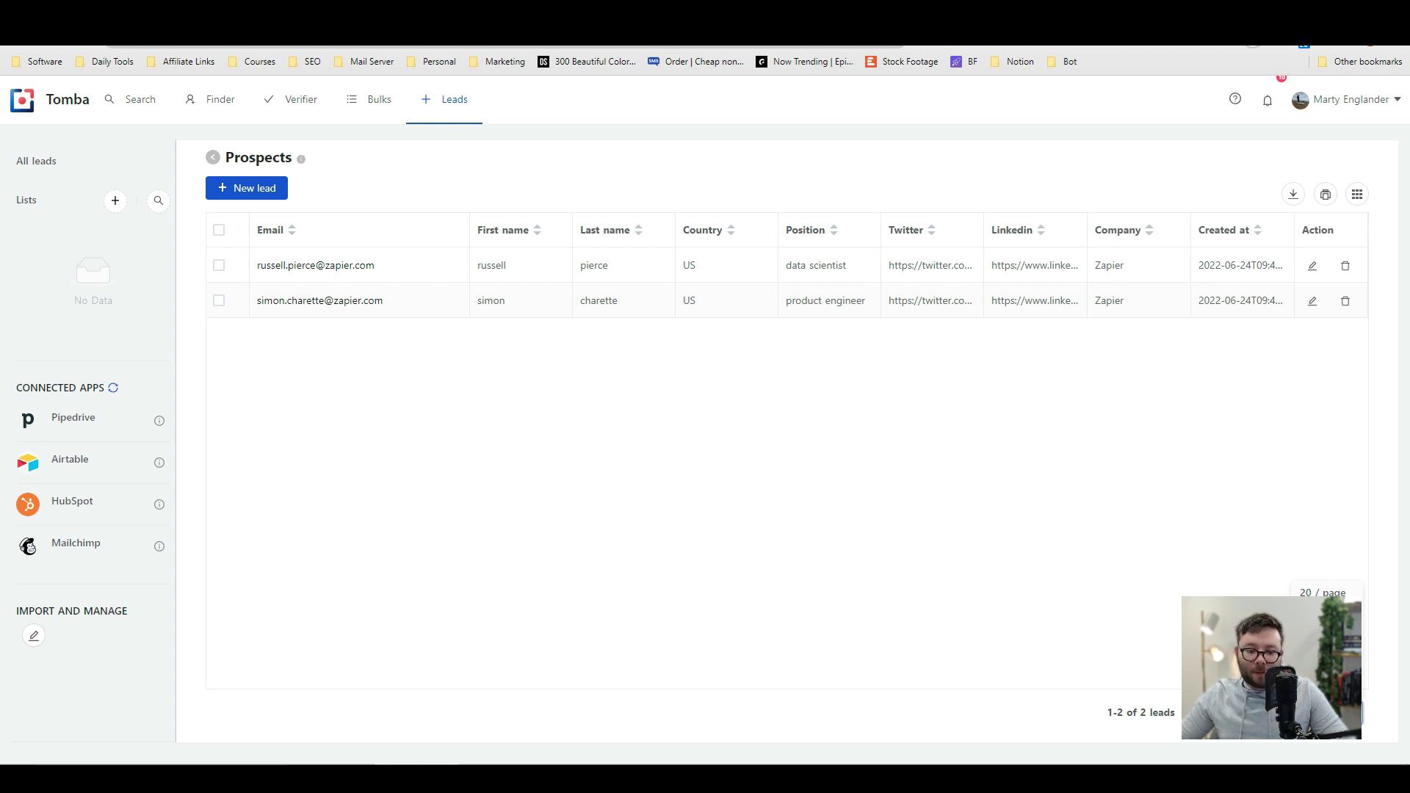
Step: Read the December 2021 release notes under Latest Changes
{"action": "left_click", "coordinate": [1267, 100]}
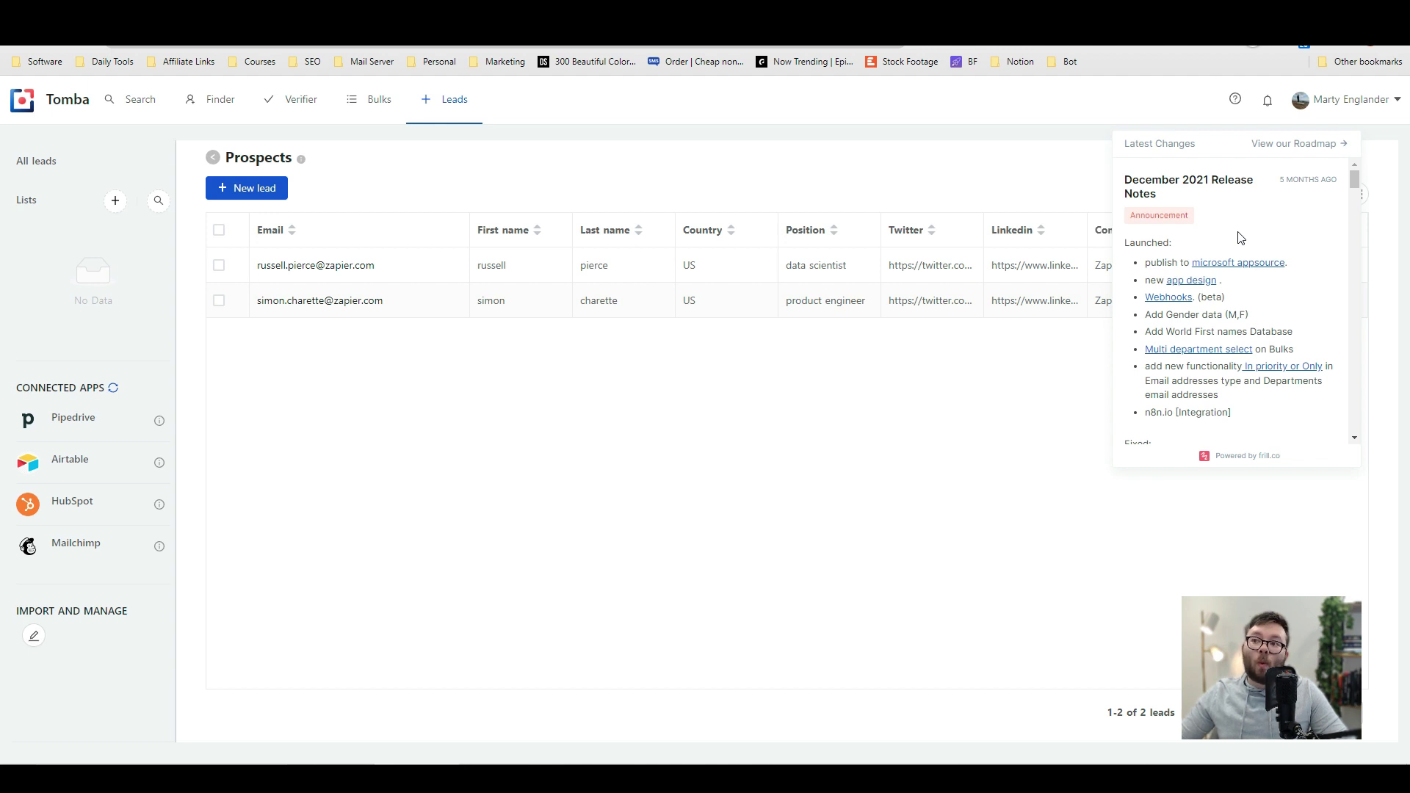
{"action": "scroll", "coordinate": [1240, 237], "scroll_direction": "down", "scroll_amount": 2}
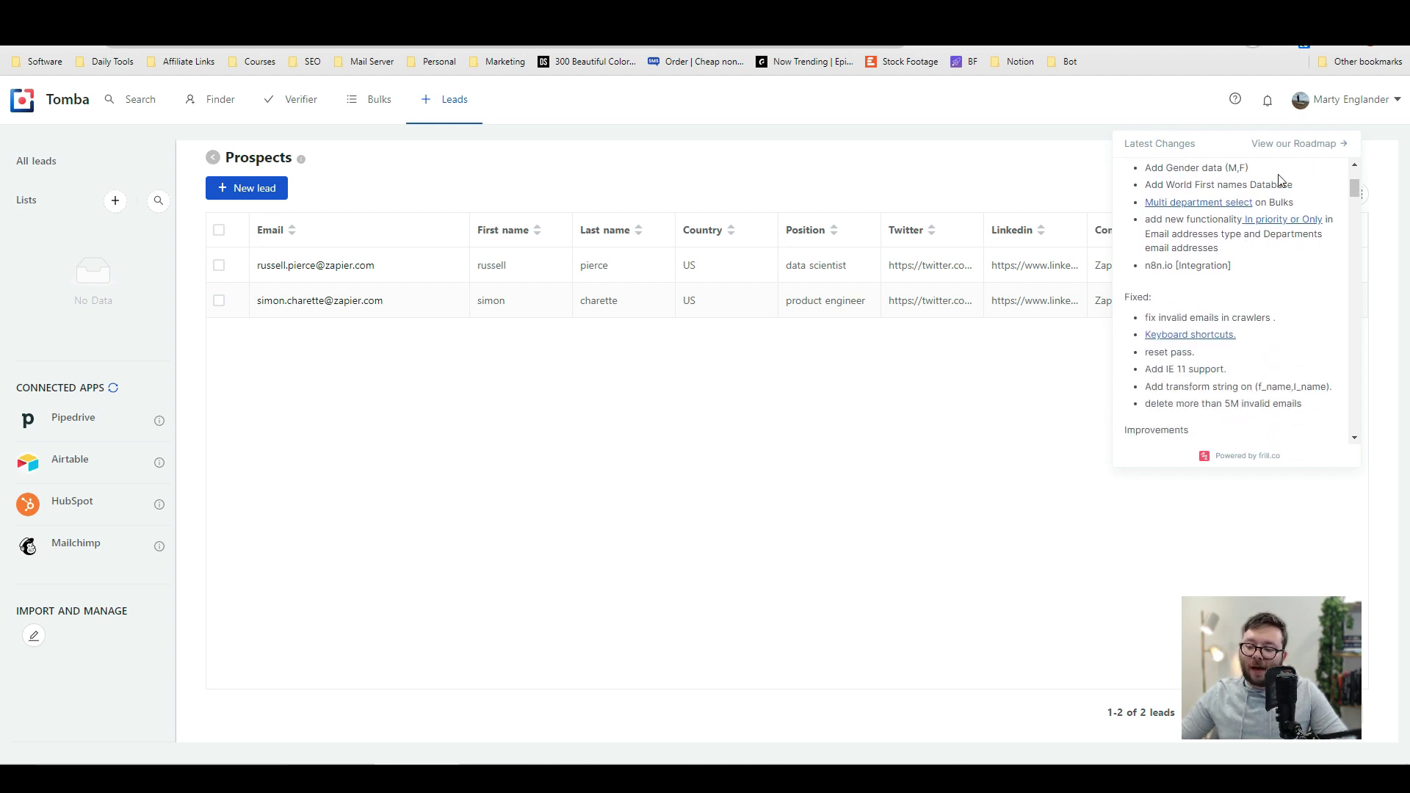
{"action": "scroll", "coordinate": [1275, 227], "scroll_direction": "up", "scroll_amount": 1}
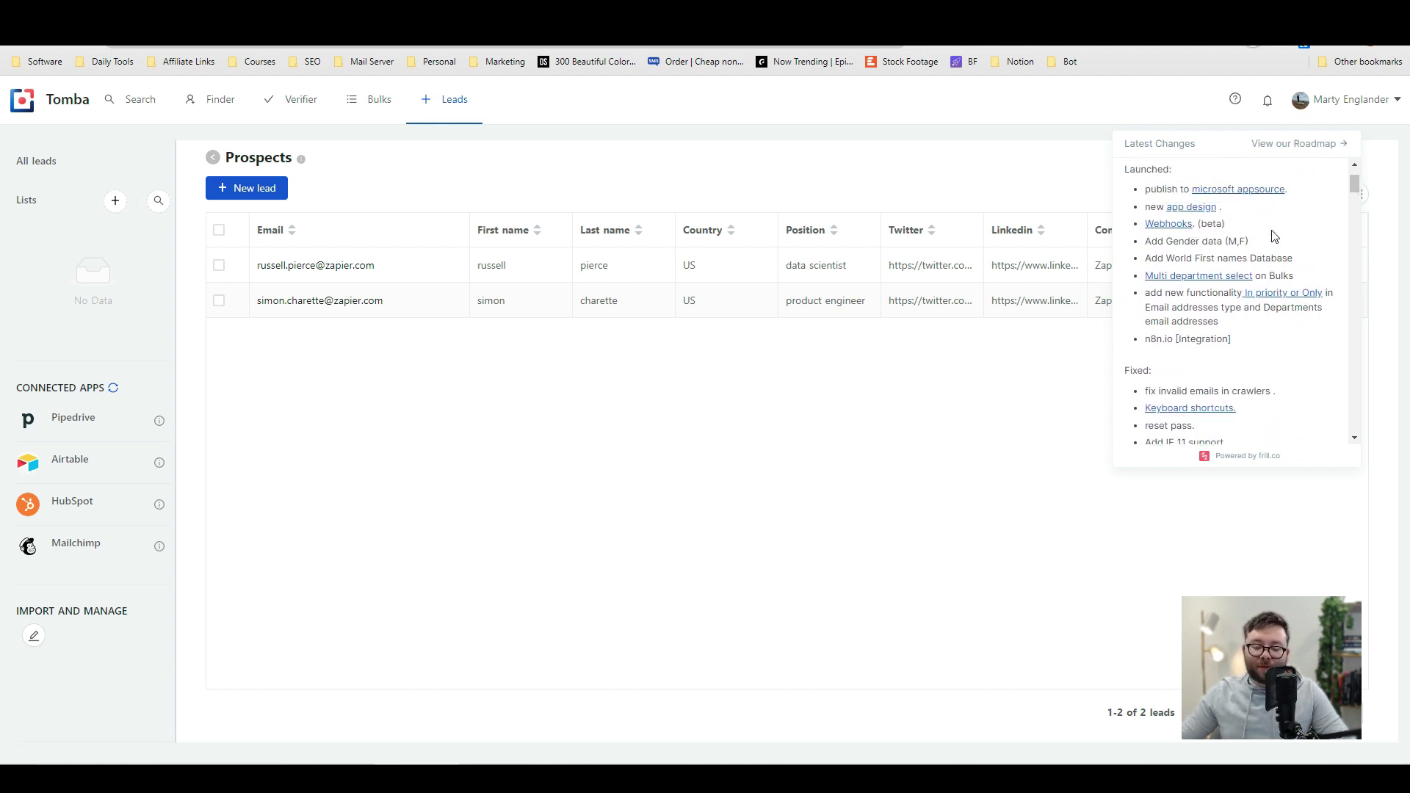